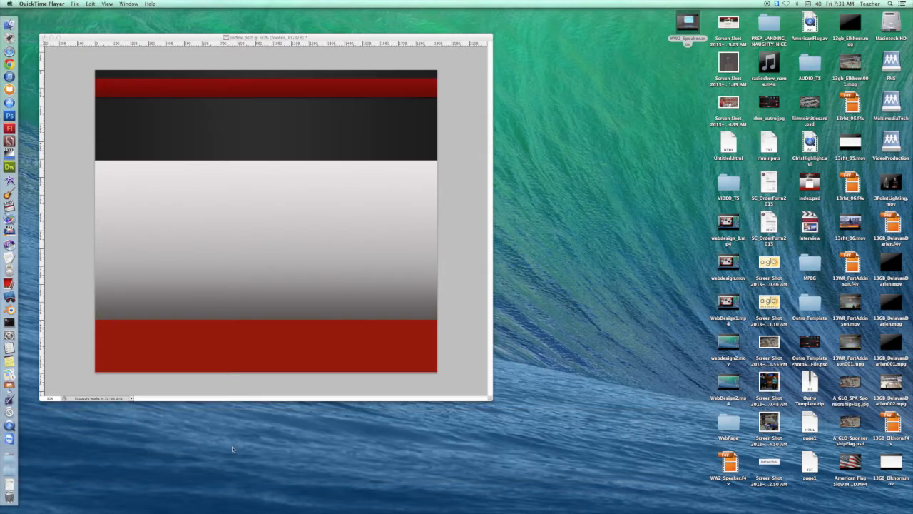
Switch to index.psd in Photoshop and show all its hidden layers and groups except the two screenshot reference layers.
click(266, 36)
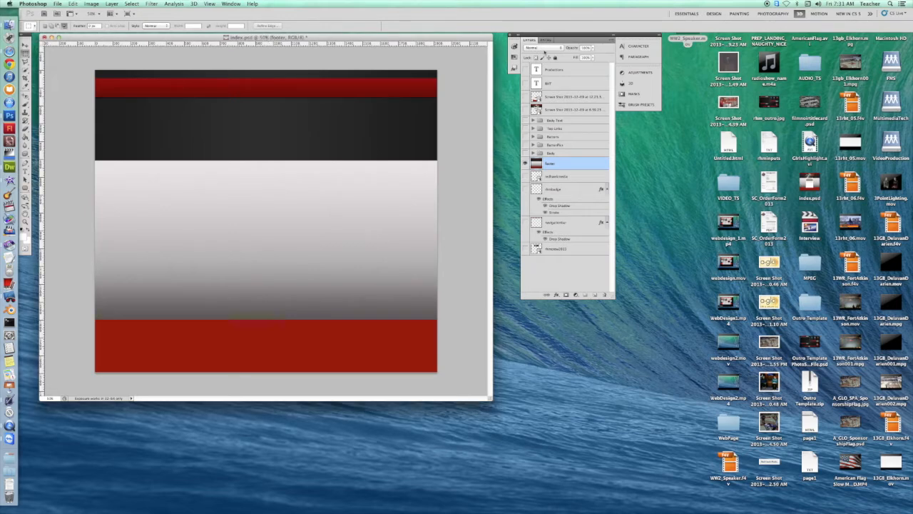
click(526, 69)
click(526, 96)
click(526, 109)
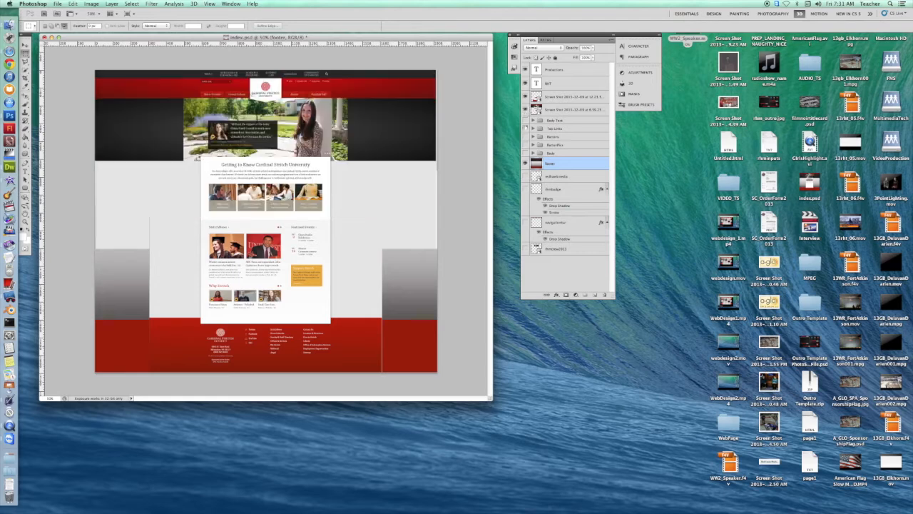
click(526, 120)
click(526, 129)
click(526, 136)
click(526, 145)
click(526, 153)
click(525, 176)
click(526, 189)
click(526, 222)
click(525, 109)
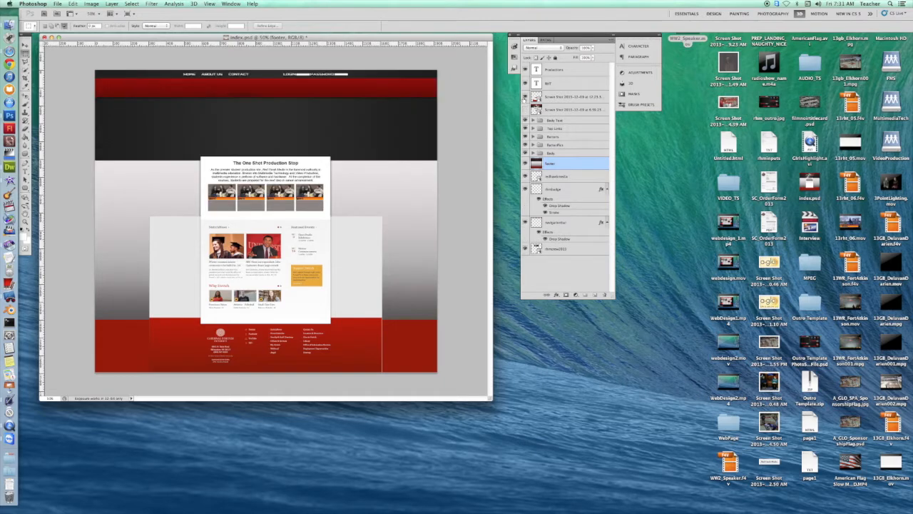
click(525, 96)
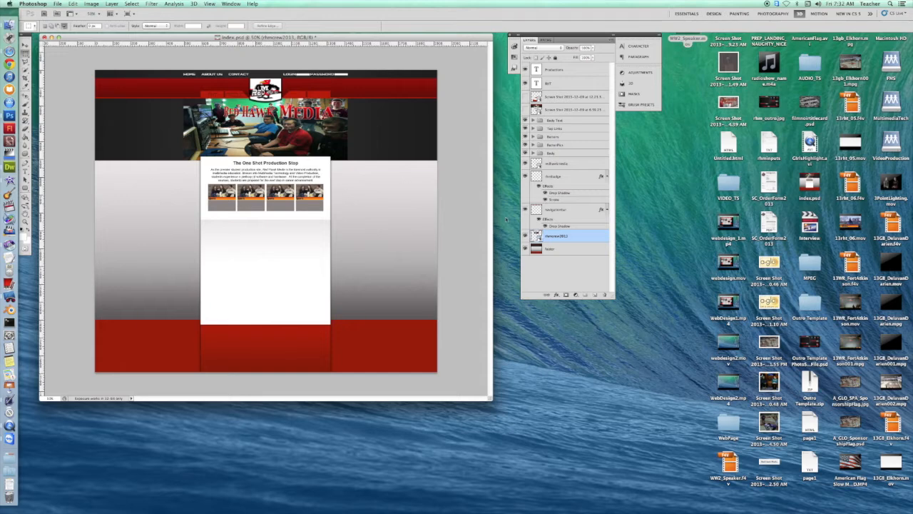
Hide every text layer, image layer and group in index.psd so that only the footer background layer is displayed.
click(525, 236)
click(526, 209)
click(525, 177)
click(526, 164)
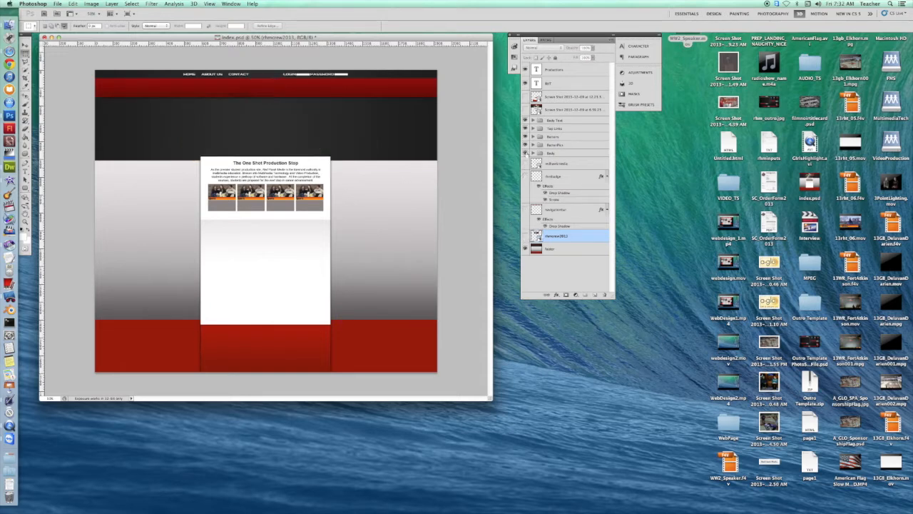
click(525, 152)
click(526, 145)
click(525, 136)
click(526, 128)
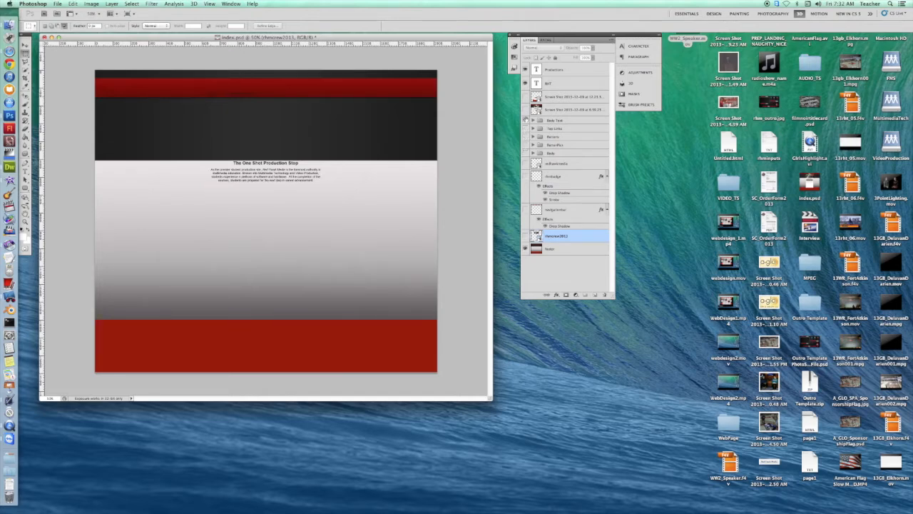
click(525, 120)
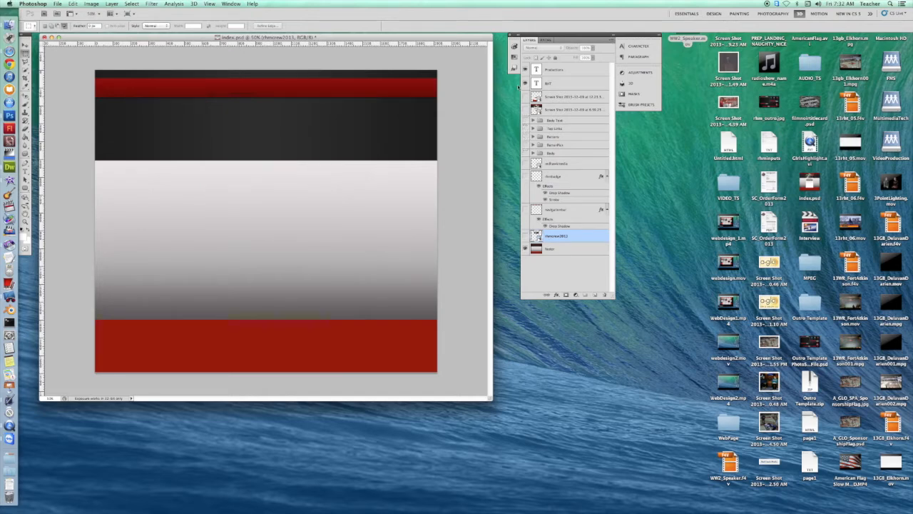
click(525, 82)
click(525, 69)
Select the entire canvas with the Rectangular Marquee and copy it merged.
drag(90, 63, 454, 391)
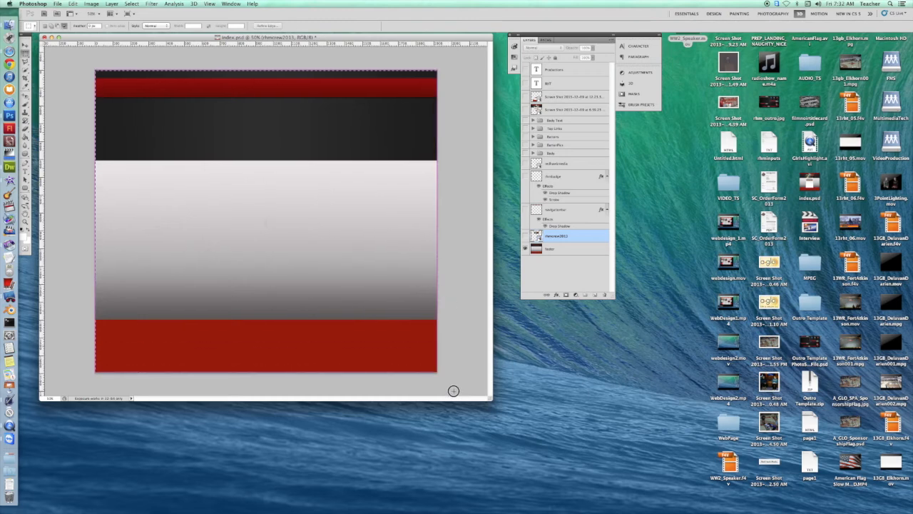
drag(454, 391, 453, 390)
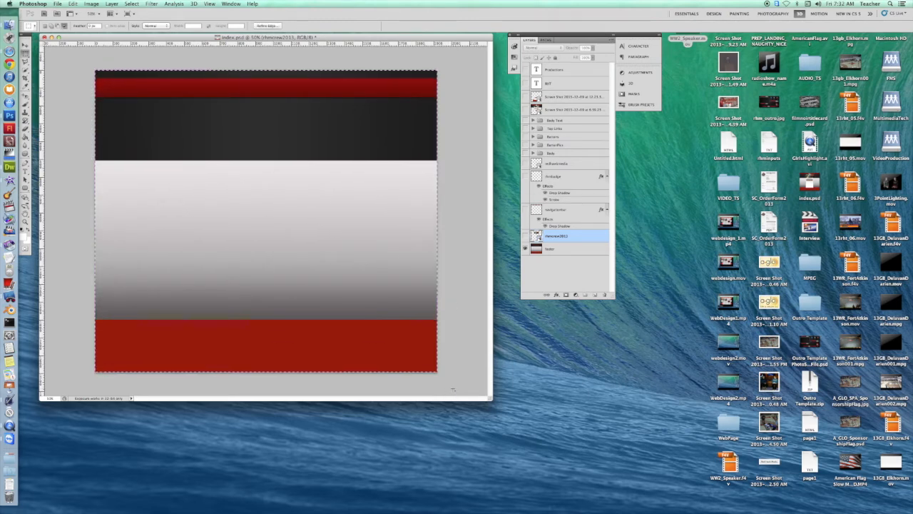
click(210, 3)
mouse_move(231, 104)
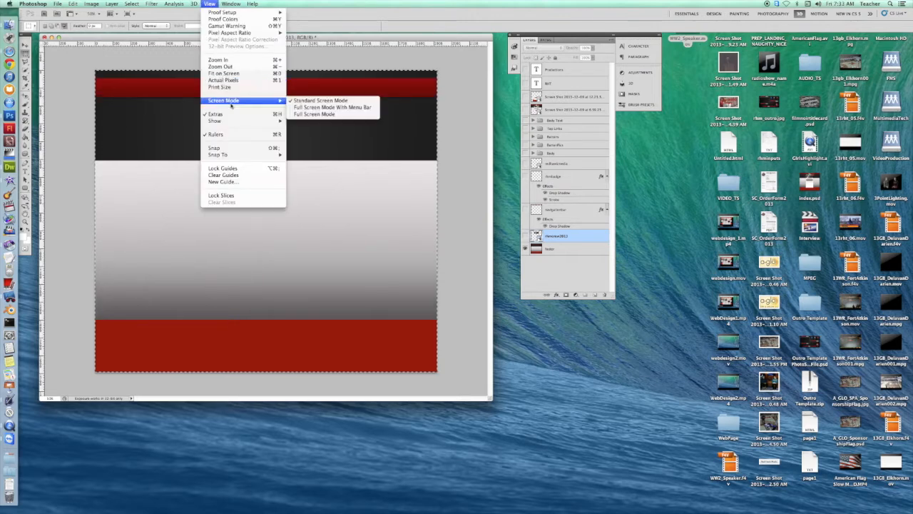
mouse_move(236, 121)
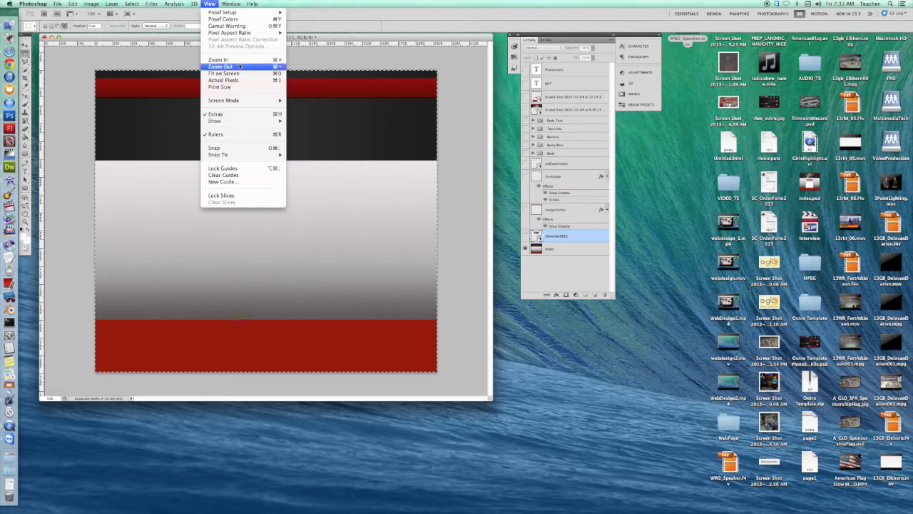
click(209, 4)
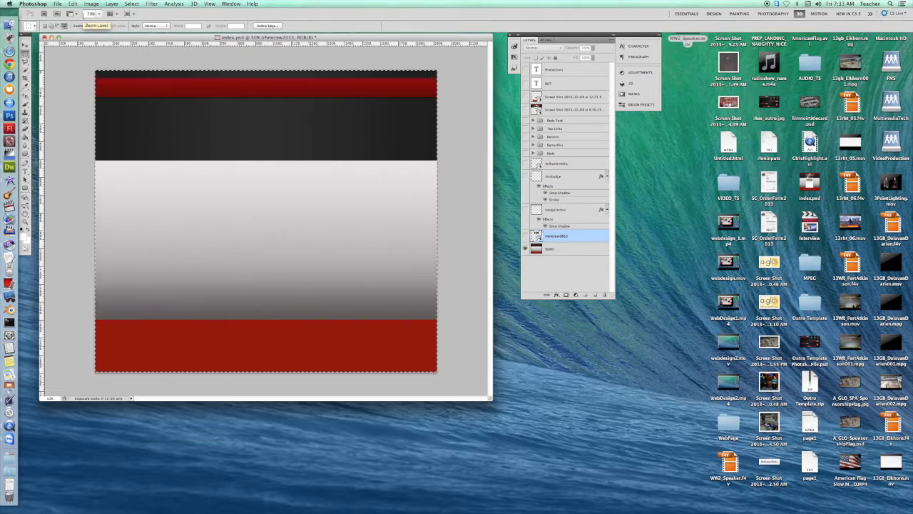
click(73, 4)
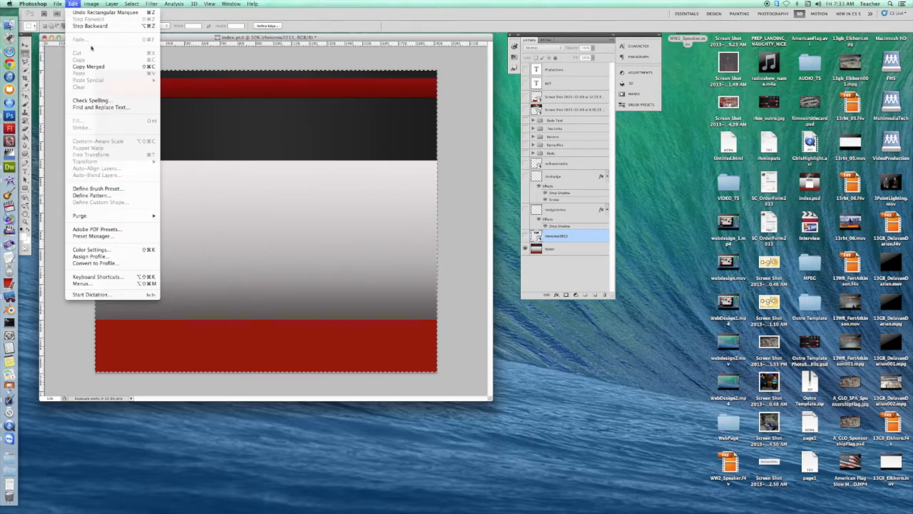
click(98, 66)
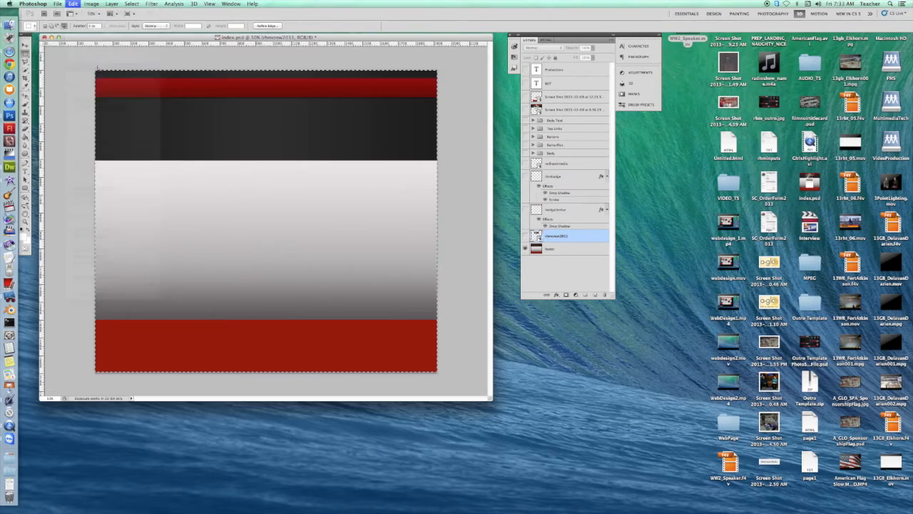
Create a new clipboard-sized document with a resolution of 72 pixels/inch and paste the copied background image into it.
click(59, 4)
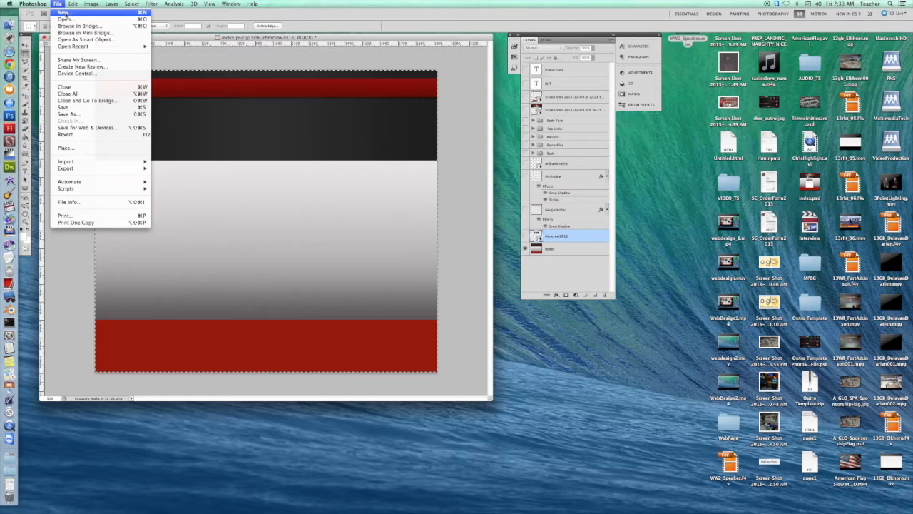
click(66, 13)
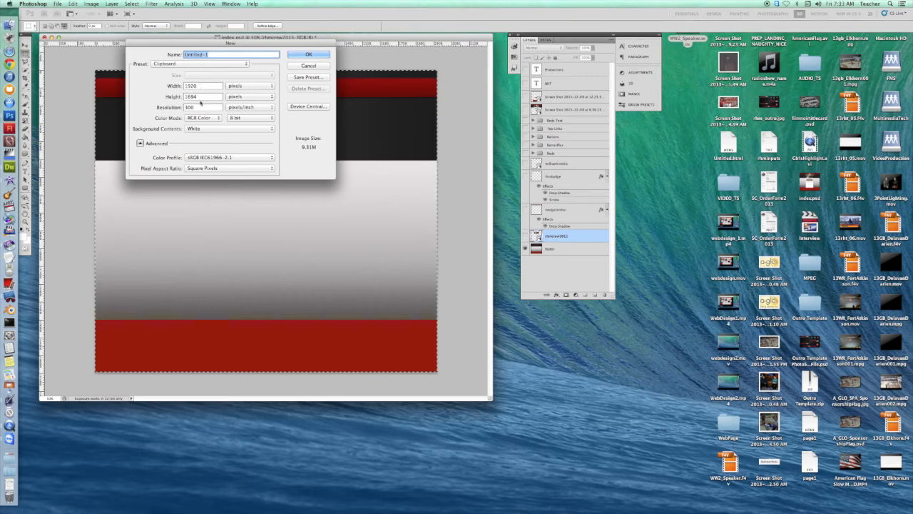
double_click(196, 107)
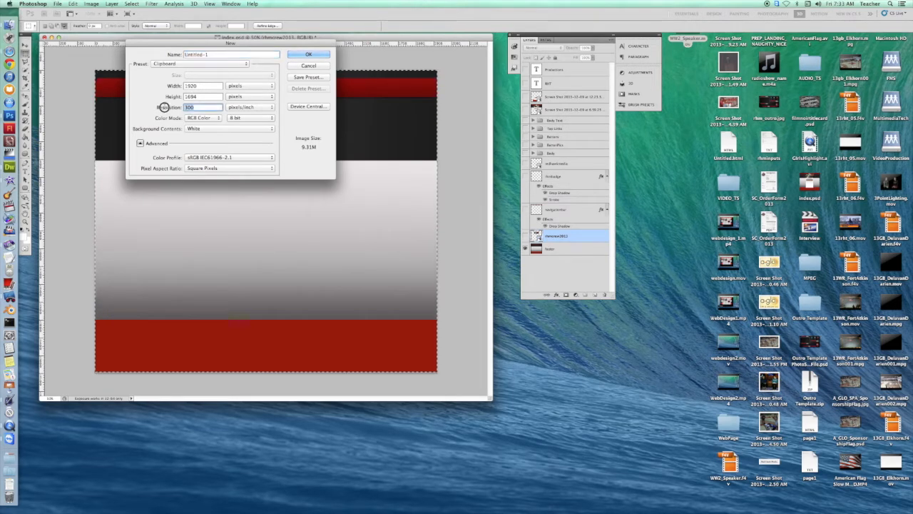
text(72)
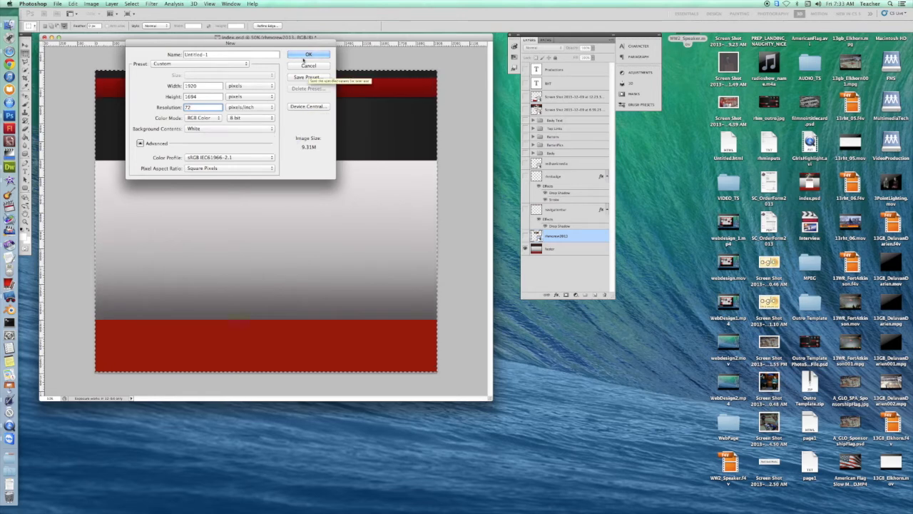
click(307, 56)
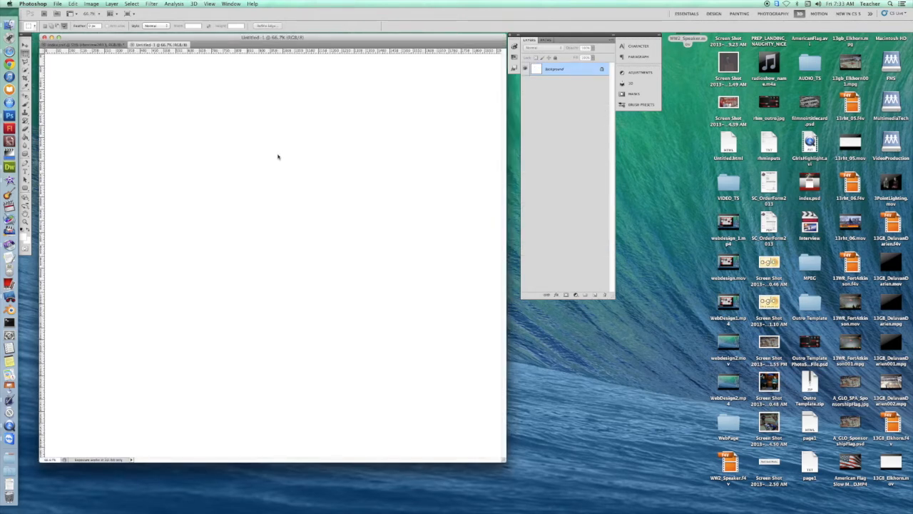
click(80, 4)
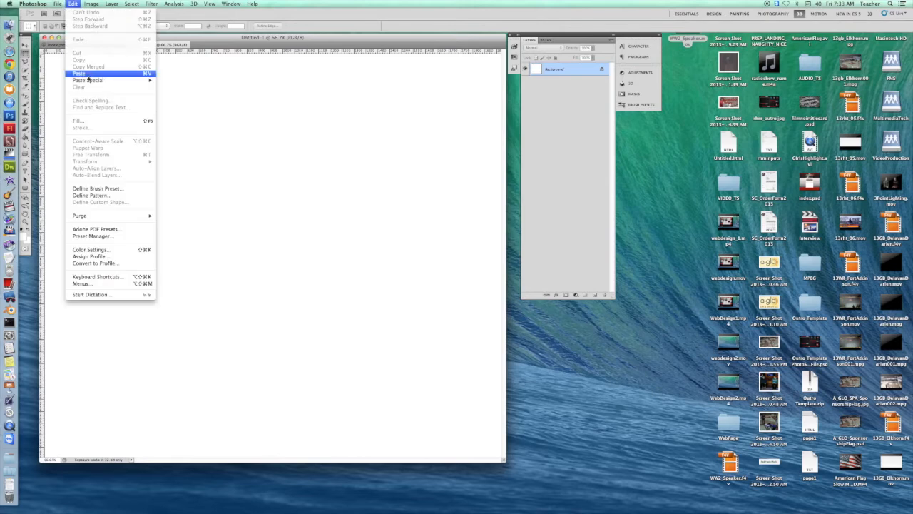
click(88, 74)
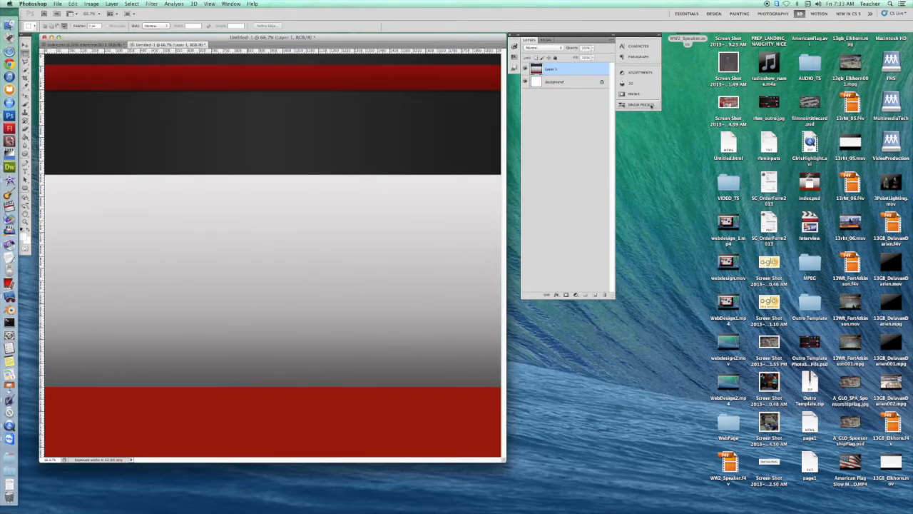
Convert the white Background layer into a regular layer named Layer 0 and delete it.
double_click(576, 83)
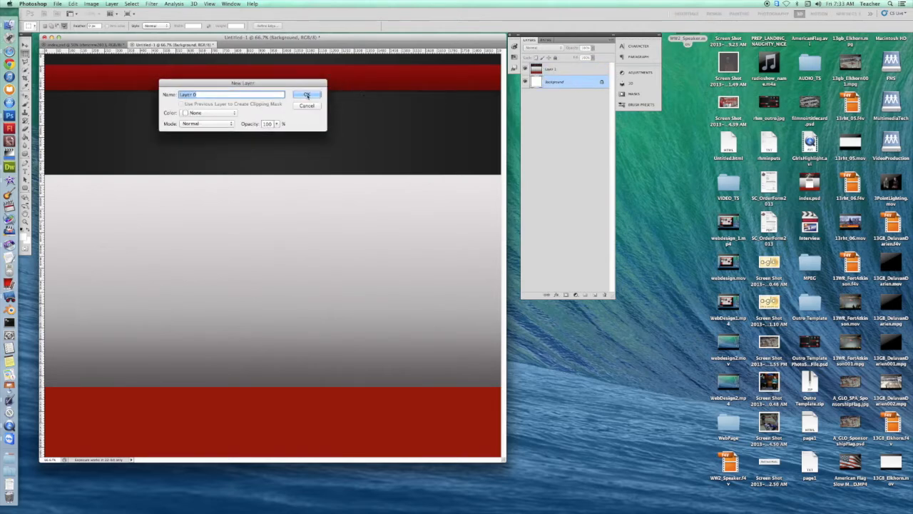
click(307, 94)
drag(569, 82, 605, 294)
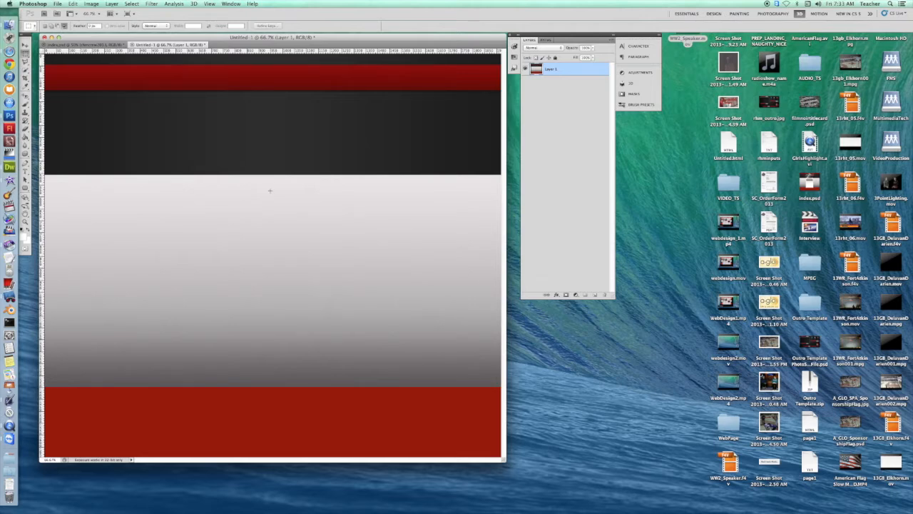
Set up a Save for Web & Devices export in JPEG format with the quality at 100.
click(57, 4)
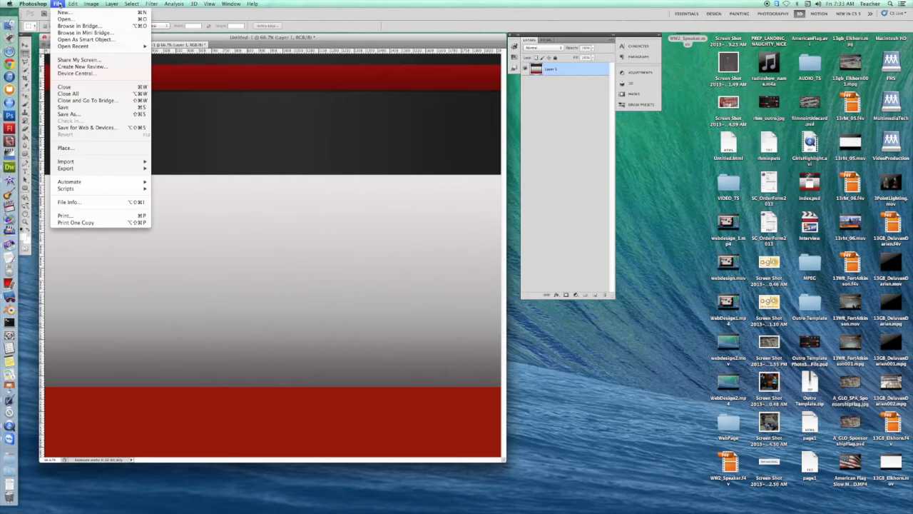
click(83, 130)
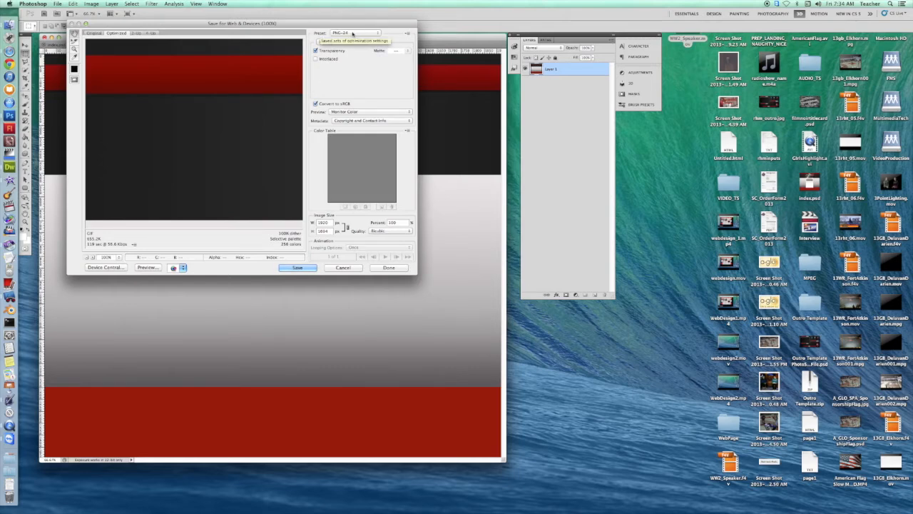
click(336, 42)
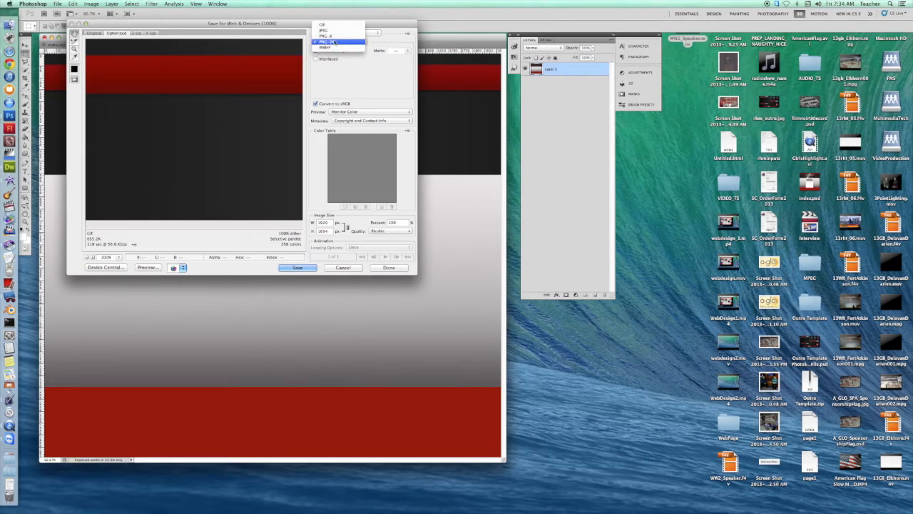
click(324, 31)
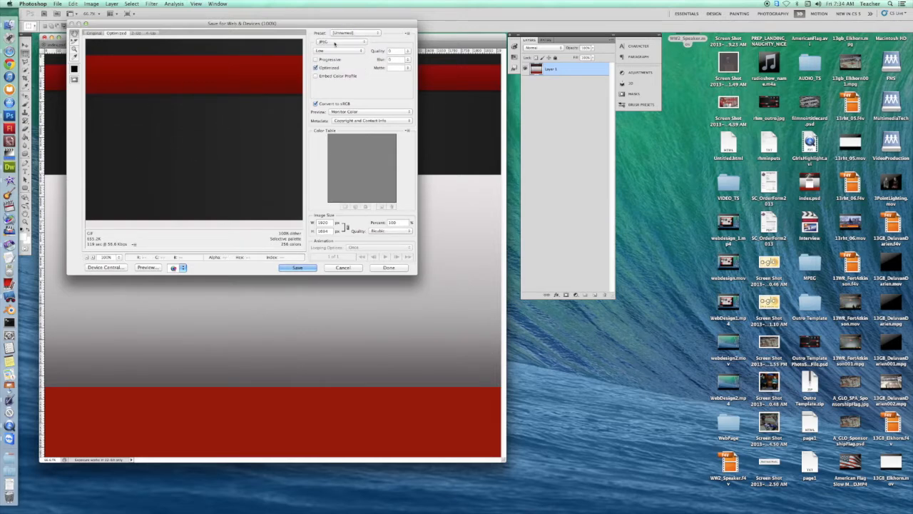
click(339, 52)
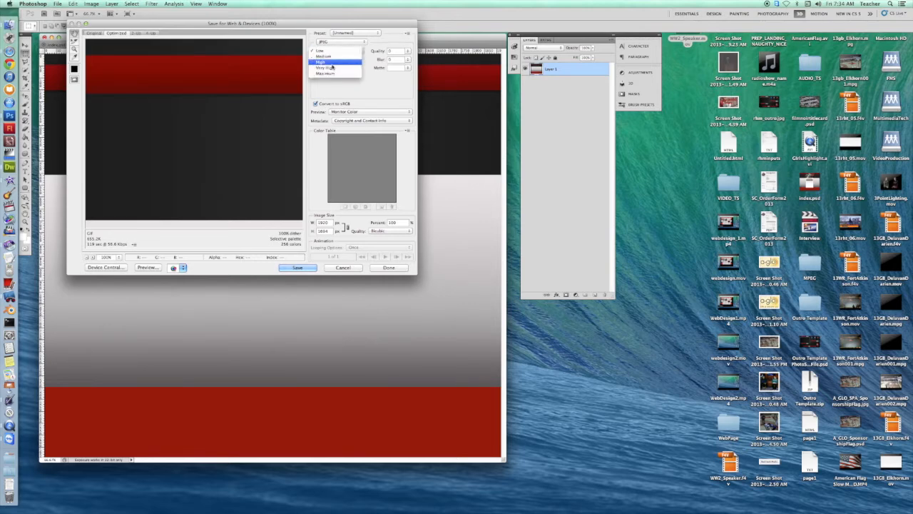
click(331, 63)
click(407, 51)
drag(393, 60, 418, 57)
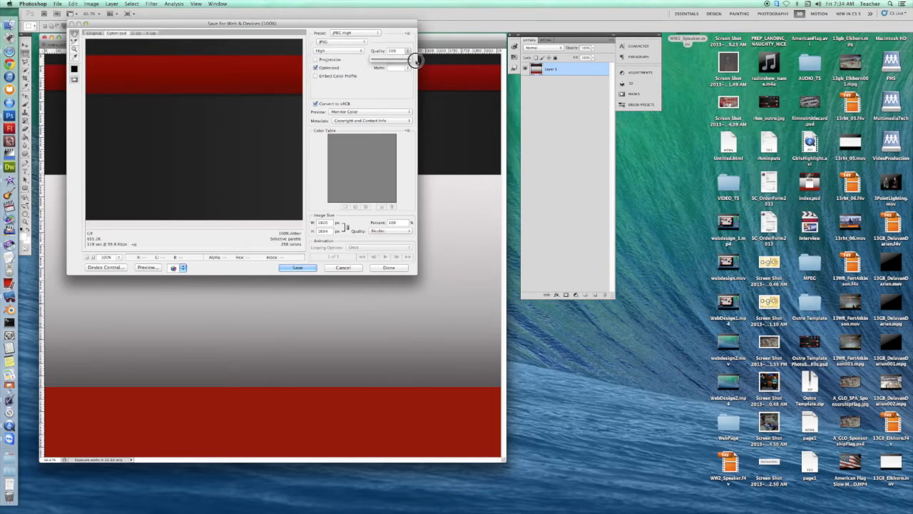
click(360, 79)
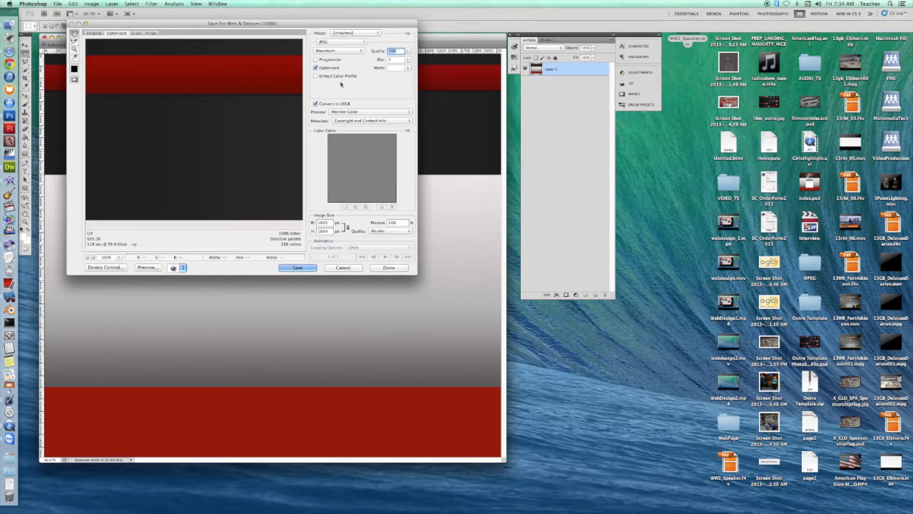
click(361, 66)
Proceed to save the optimized JPEG and choose the 2ndHour > WebDesign > 223TSH > images folder as its destination.
click(300, 269)
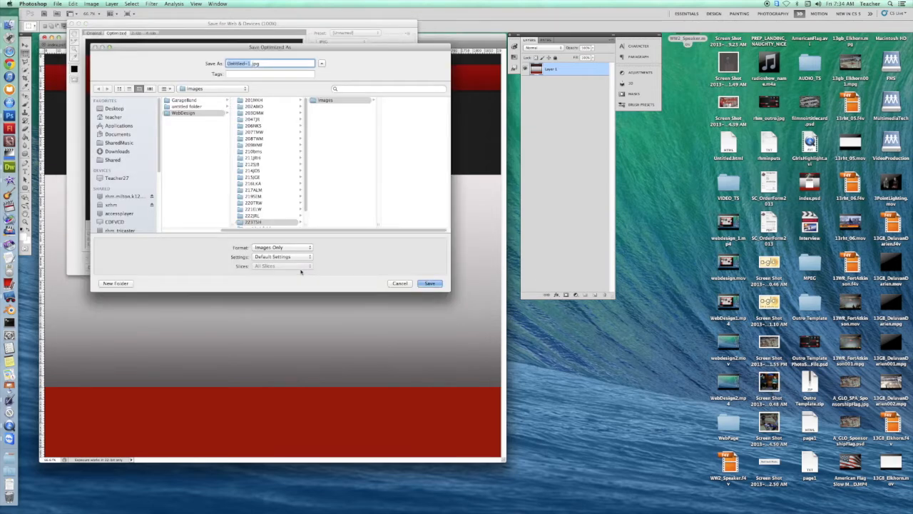
drag(285, 230, 177, 230)
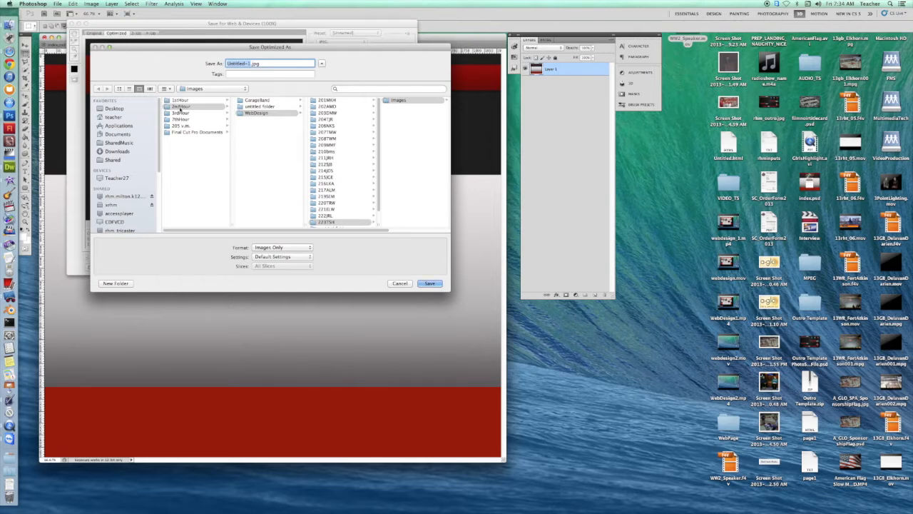
click(181, 107)
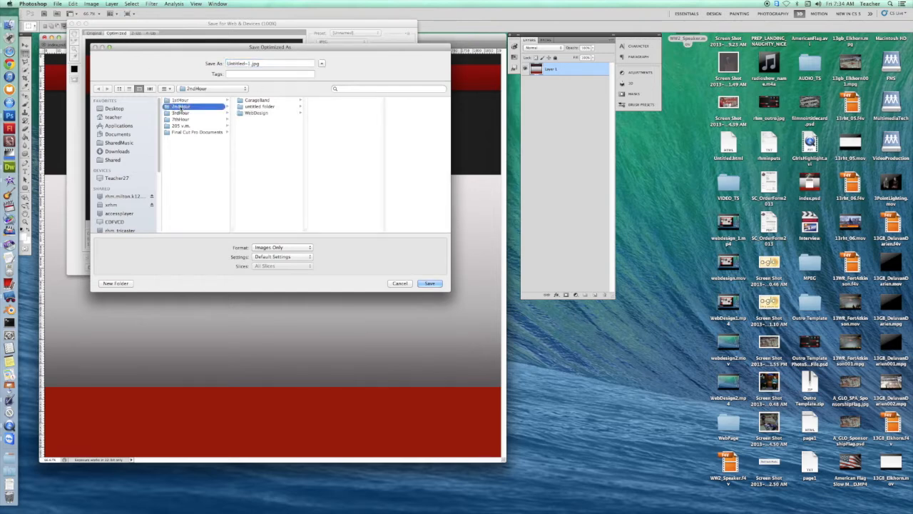
click(260, 113)
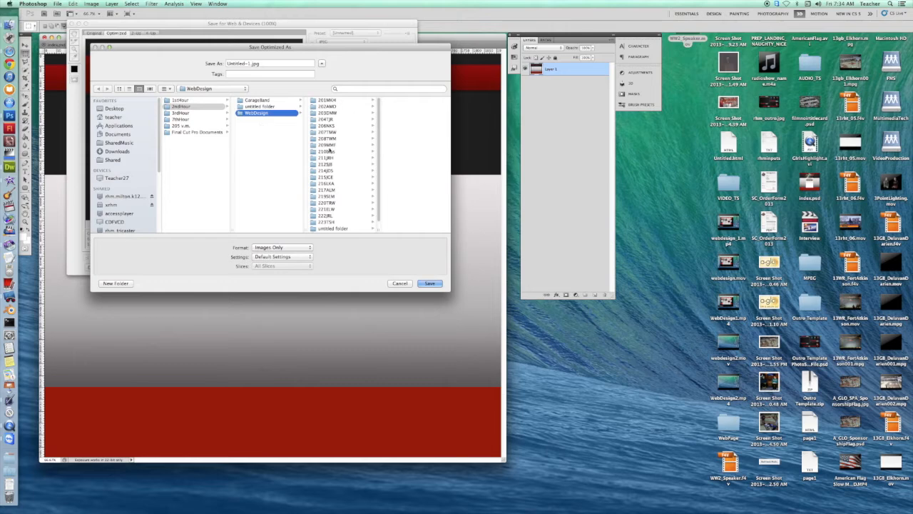
scroll(379, 145, down, 1)
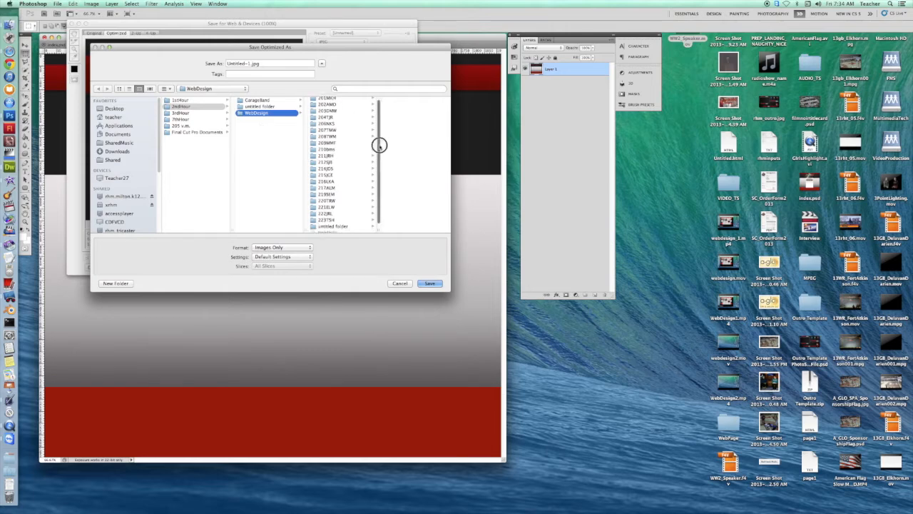
click(324, 217)
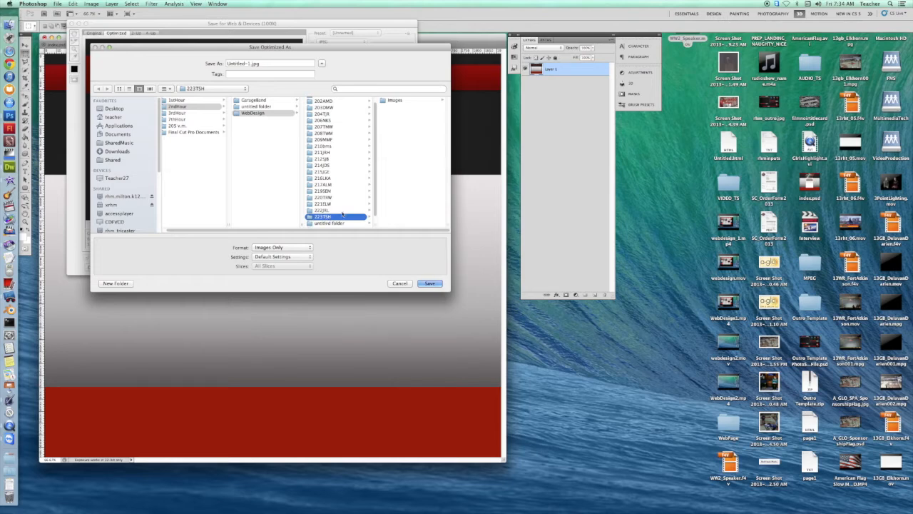
click(396, 103)
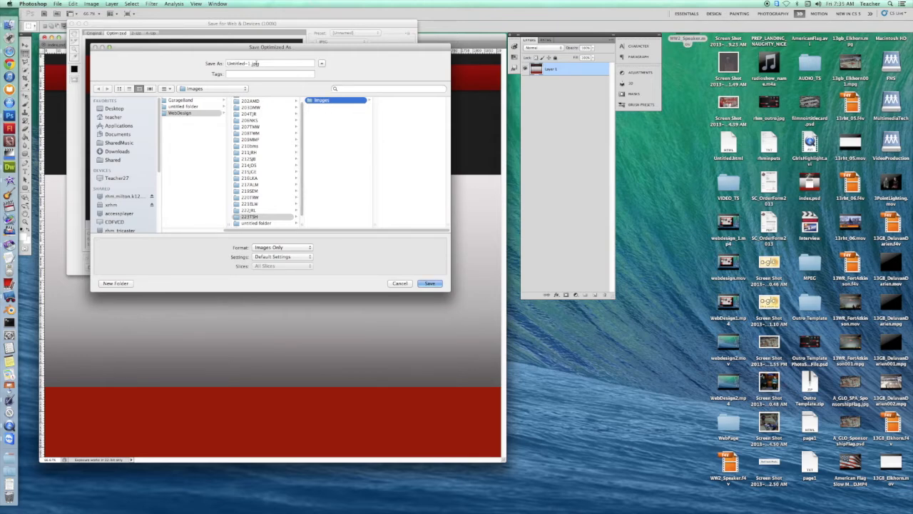
Name the exported JPEG background and save it in the images folder.
drag(249, 63, 218, 65)
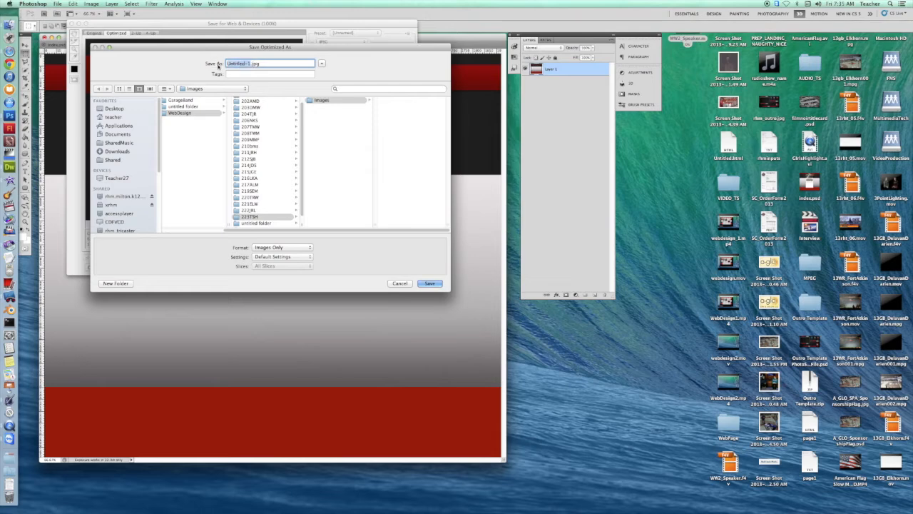
text(backgorun)
key(BackSpace)
key(BackSpace)
key(BackSpace)
key(BackSpace)
key(BackSpace)
text(ground)
click(430, 283)
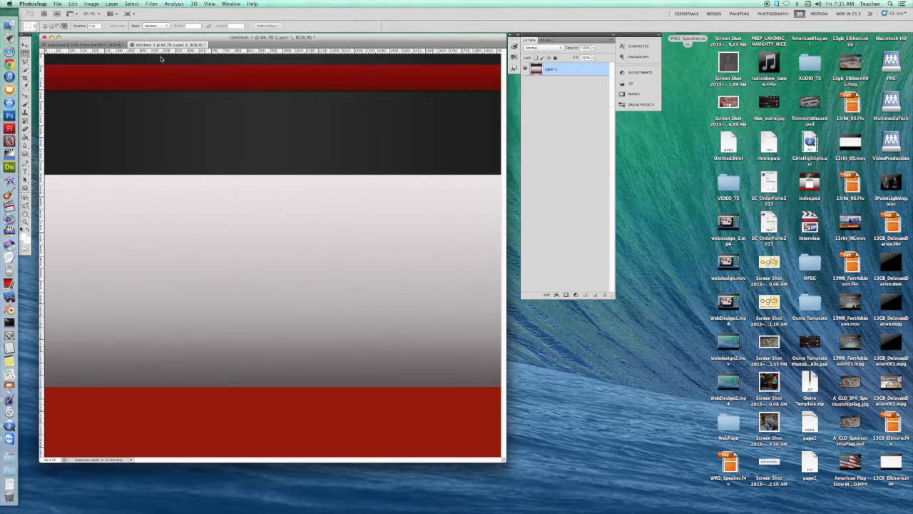
Close the untitled document without saving, and in index.psd hide the background layer and show the navigation bar layer.
key(super+w)
click(430, 166)
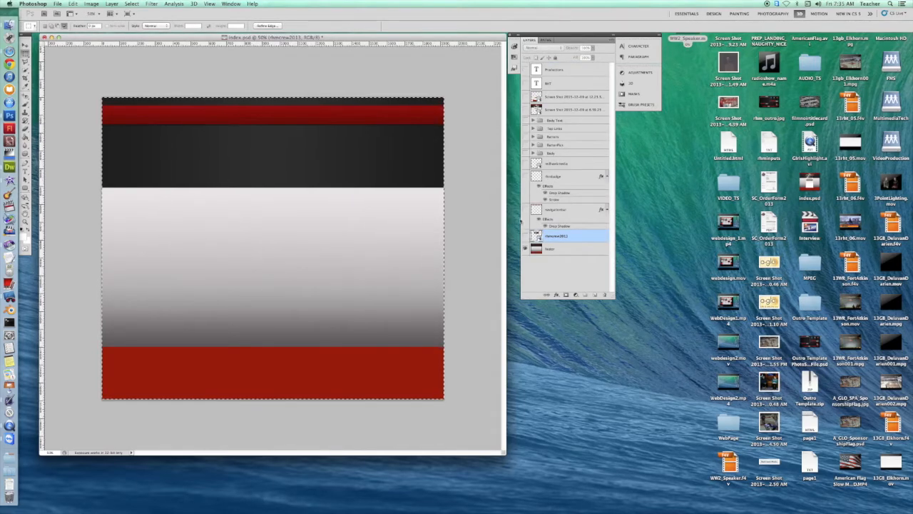
click(525, 248)
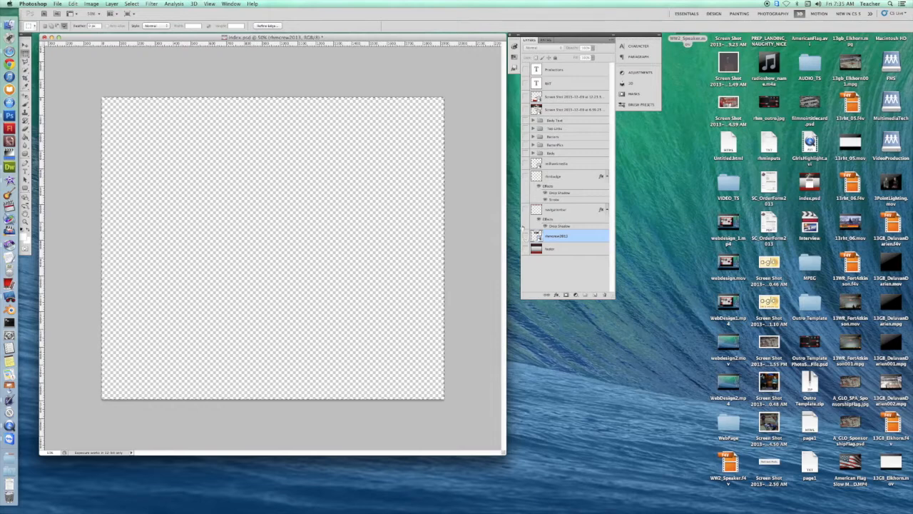
click(525, 209)
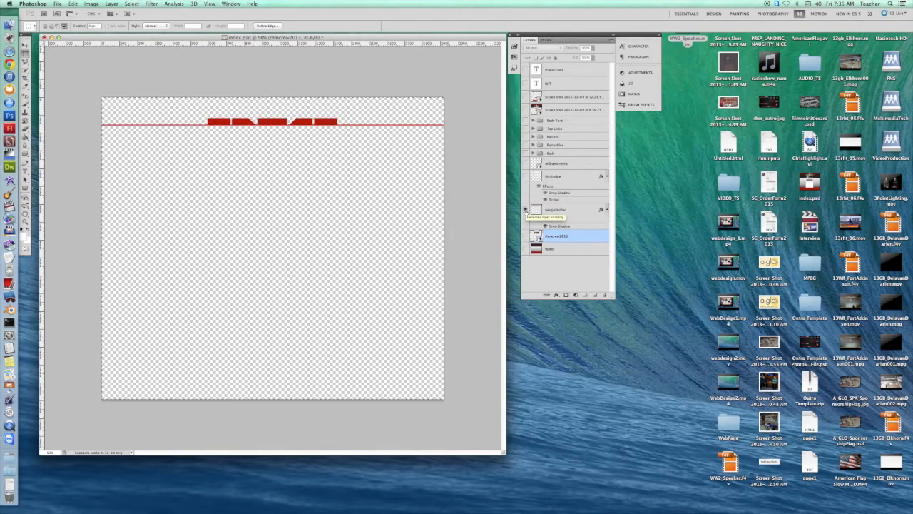
Draw a rectangular marquee around the red navigation bar across the full width of the canvas.
click(107, 112)
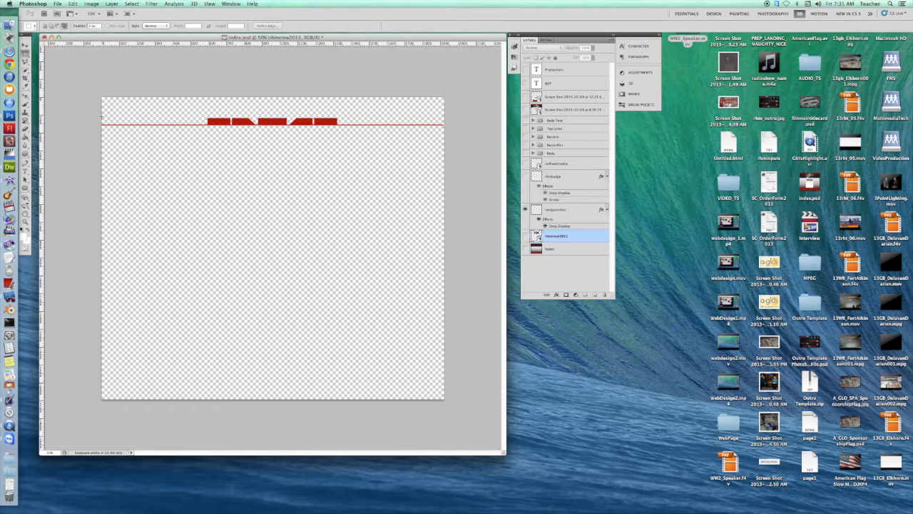
drag(102, 114, 454, 127)
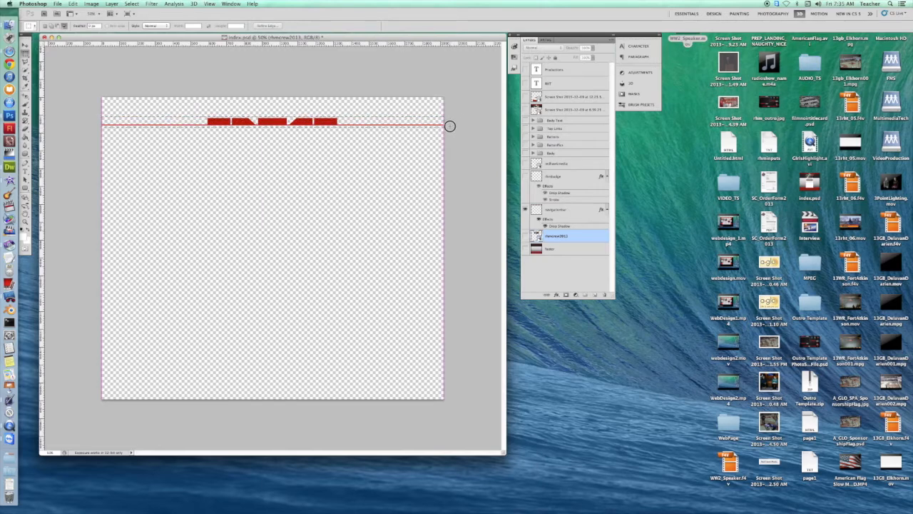
drag(450, 125, 450, 126)
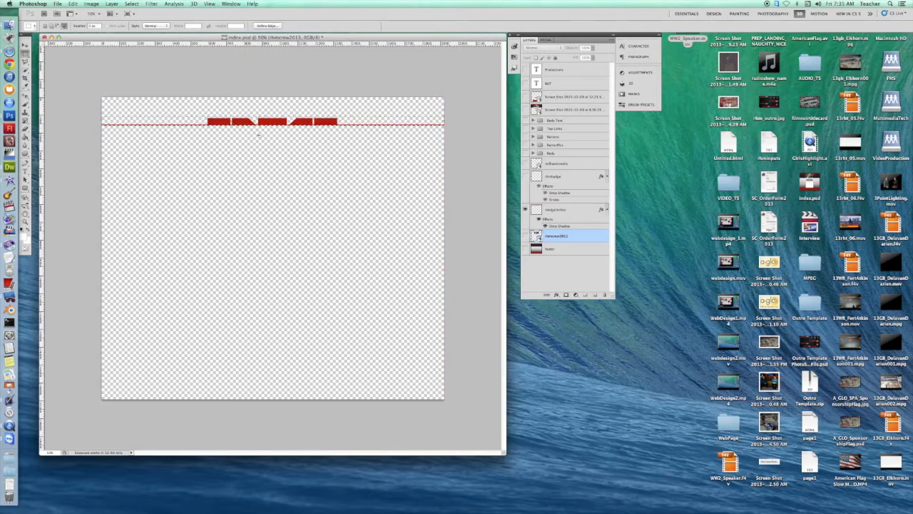
Use Transform Selection to fit the marquee's upper and lower edges closely around the navigation bar and its drop shadow, and apply it.
key(super+equal)
key(super+equal)
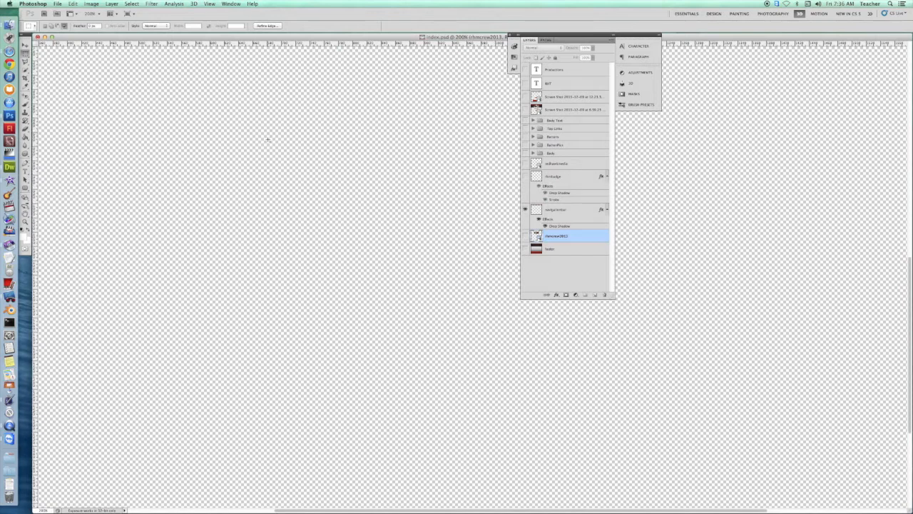
key(super+minus)
key(super+minus)
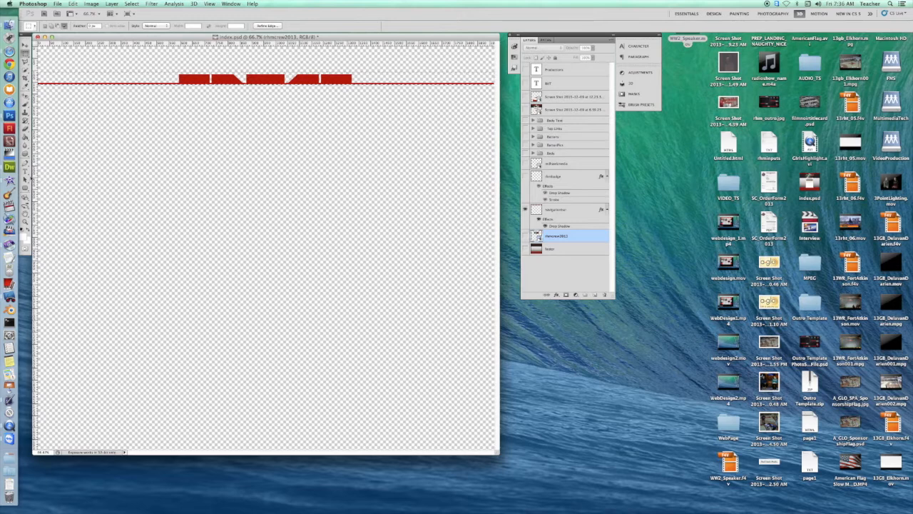
key(z)
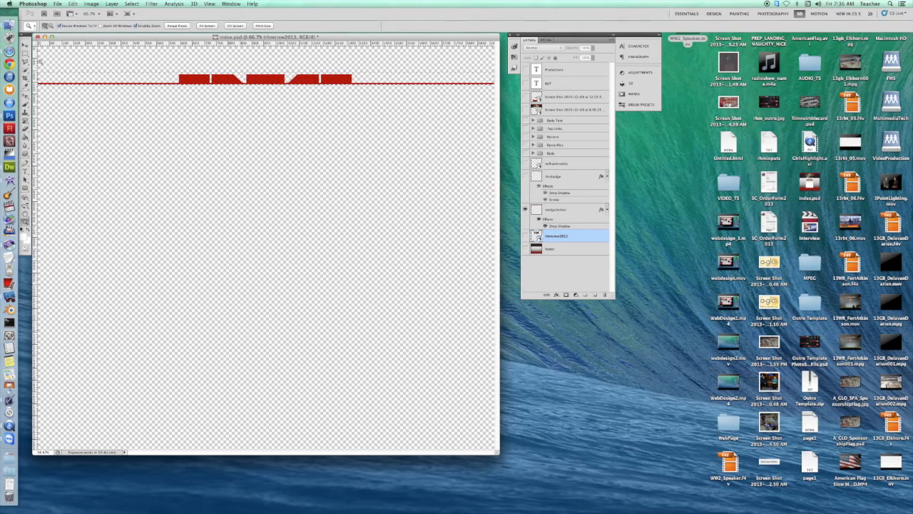
drag(41, 81, 105, 107)
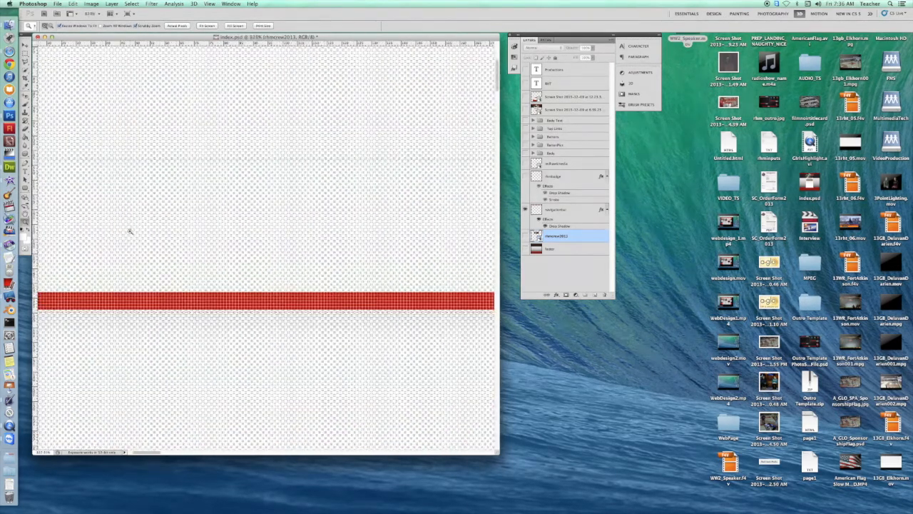
scroll(132, 282, down, 3)
scroll(128, 269, down, 2)
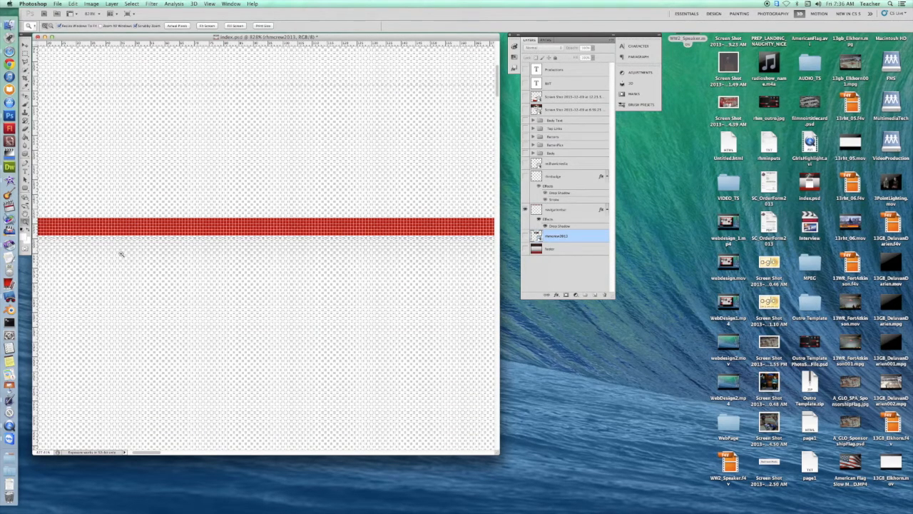
key(super+minus)
key(super+minus)
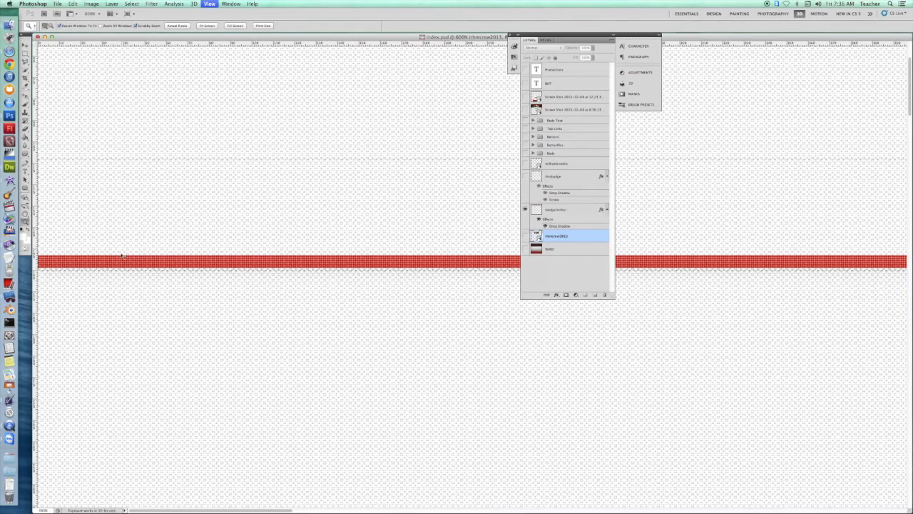
scroll(121, 254, down, 2)
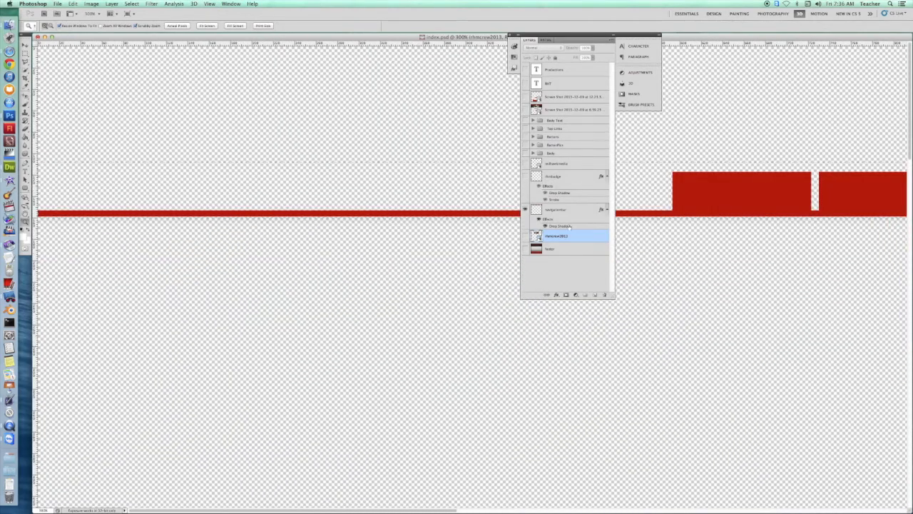
drag(404, 41, 299, 45)
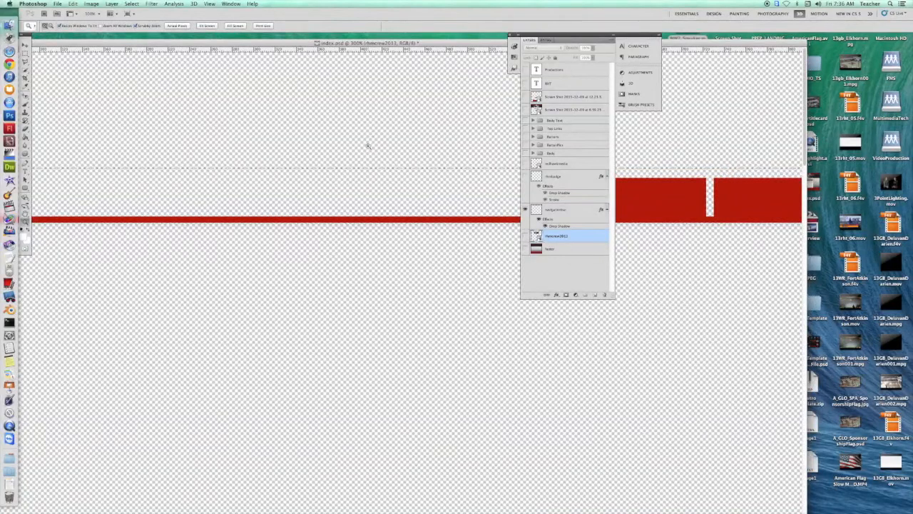
click(134, 4)
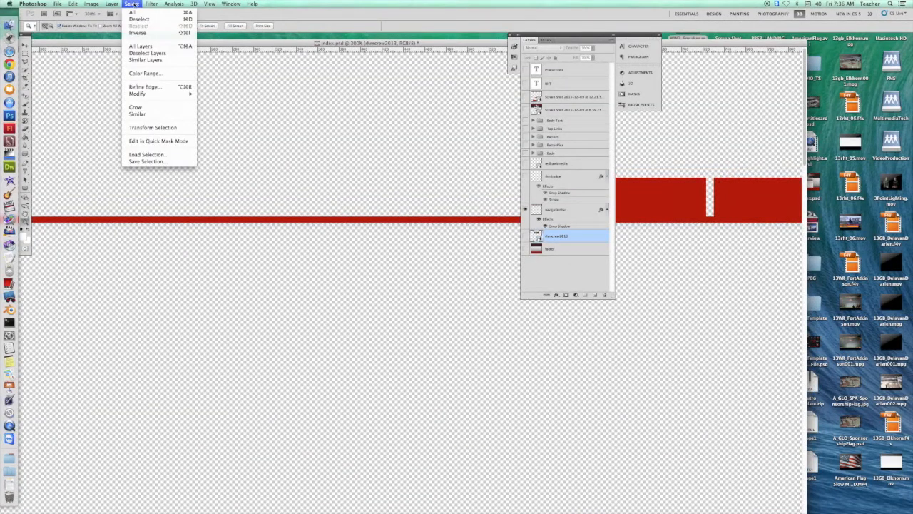
click(144, 127)
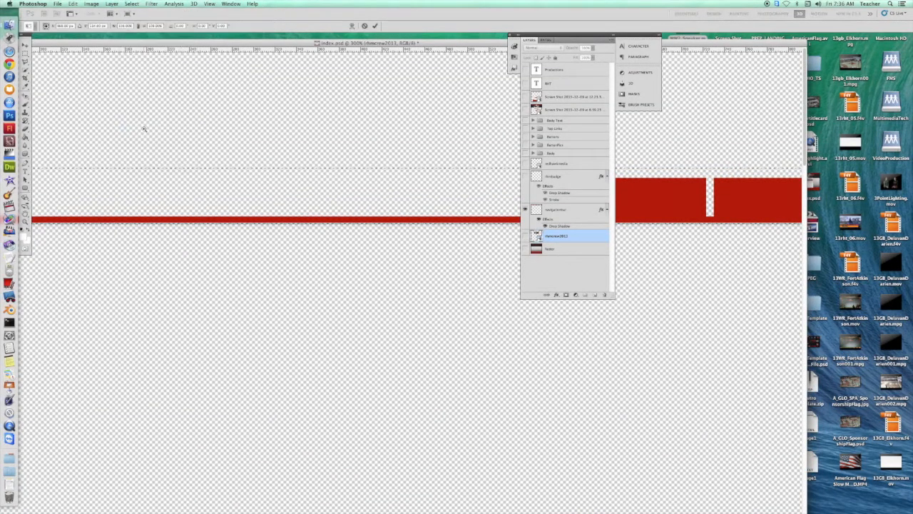
drag(535, 43, 781, 357)
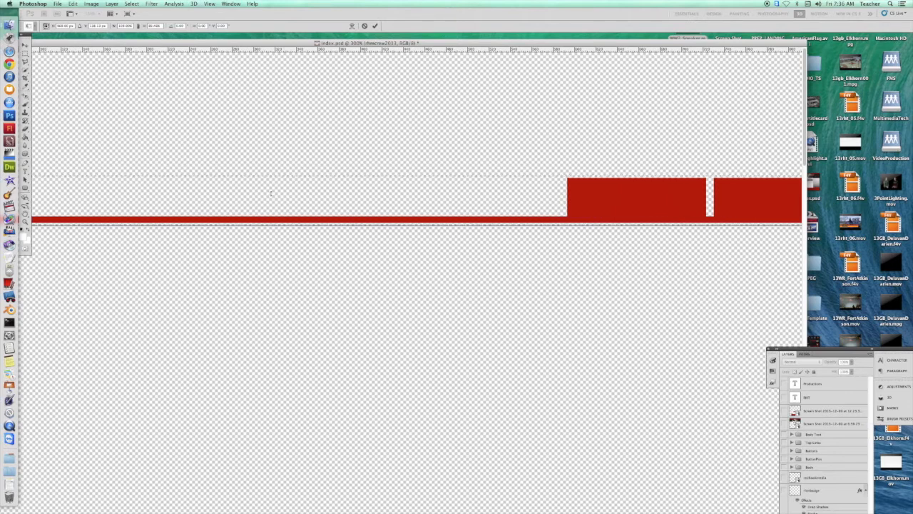
click(74, 4)
click(74, 4)
click(24, 44)
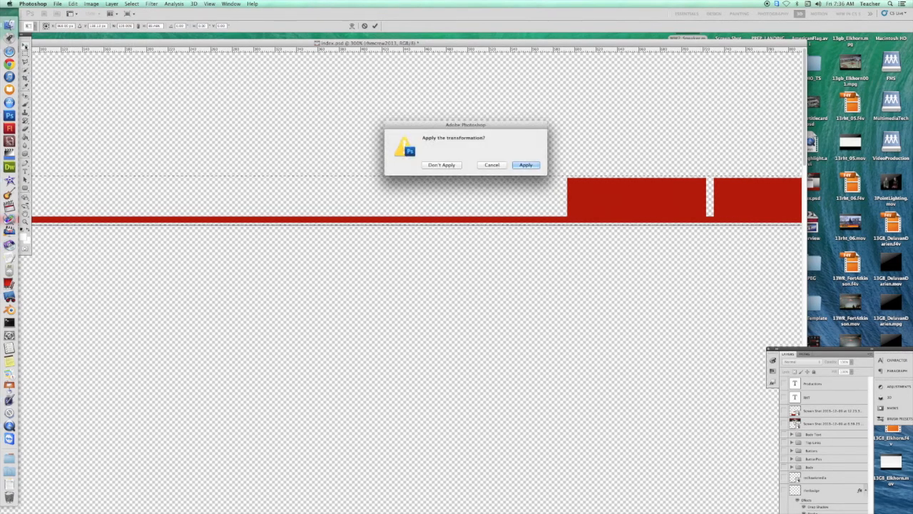
click(525, 165)
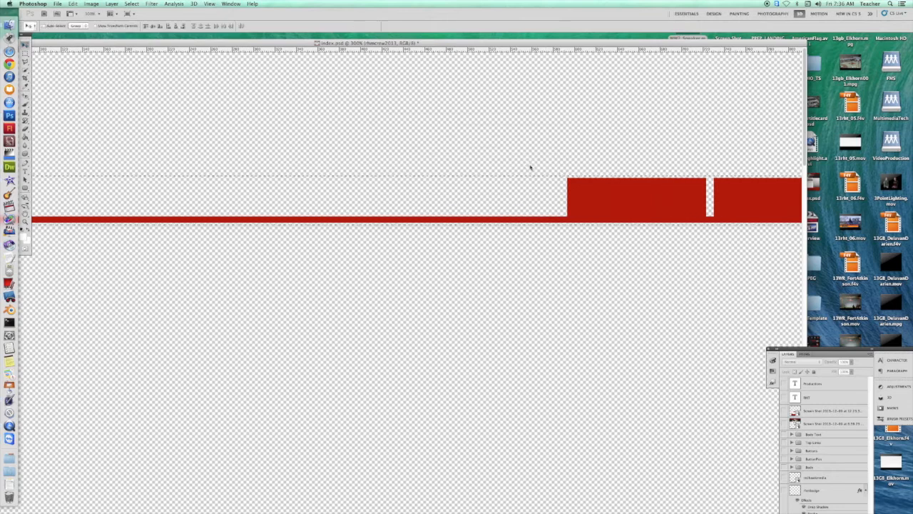
Copy the selected navigation bar merged and paste it into a new clipboard-sized document at 72 pixels/inch with transparent background contents.
click(74, 4)
click(95, 74)
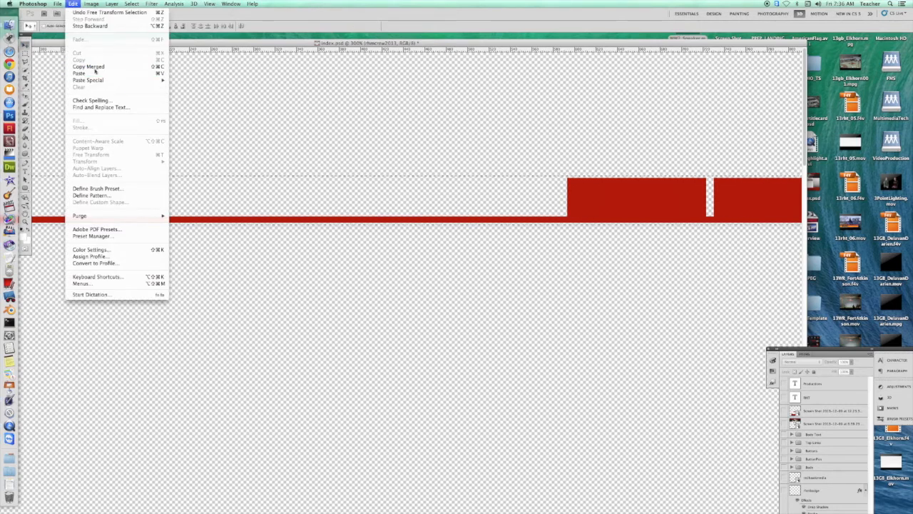
click(58, 4)
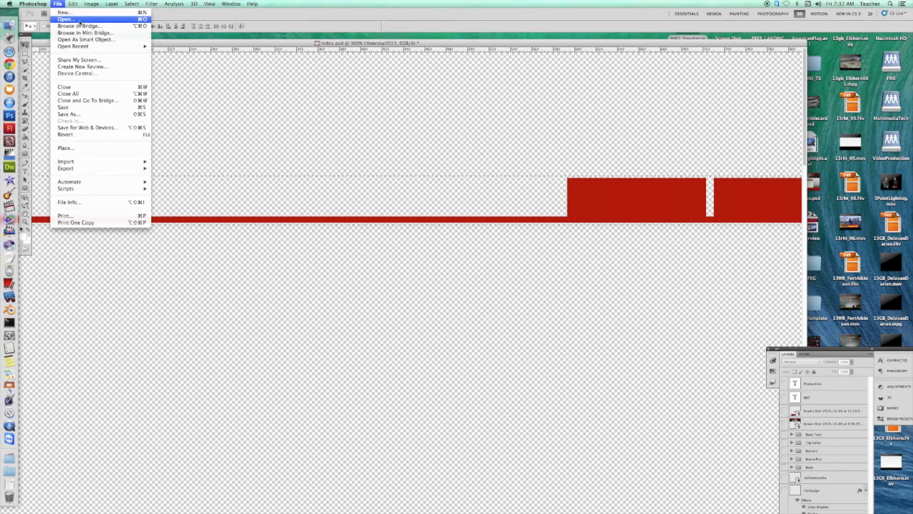
click(74, 15)
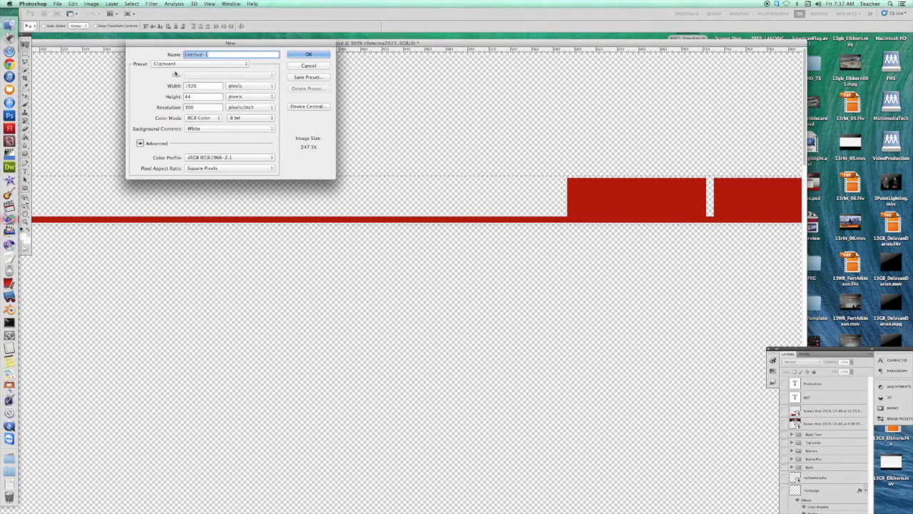
double_click(195, 107)
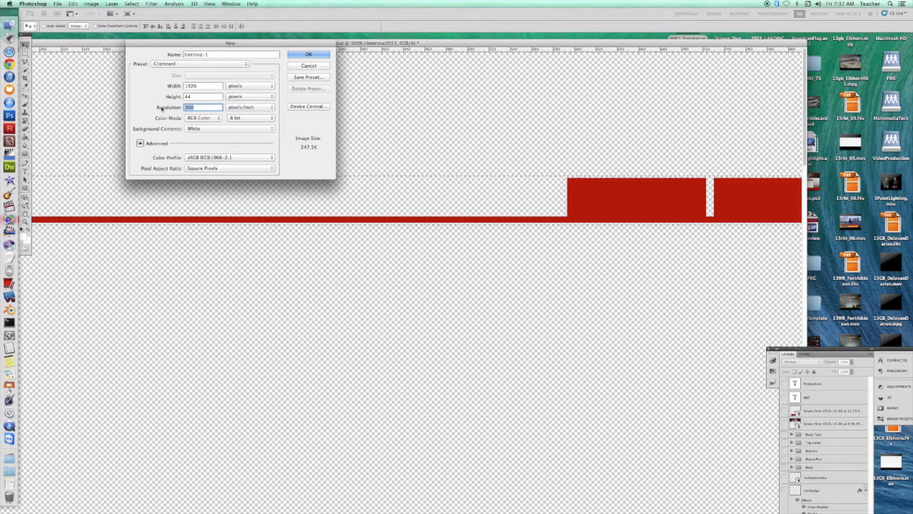
text(72)
click(203, 129)
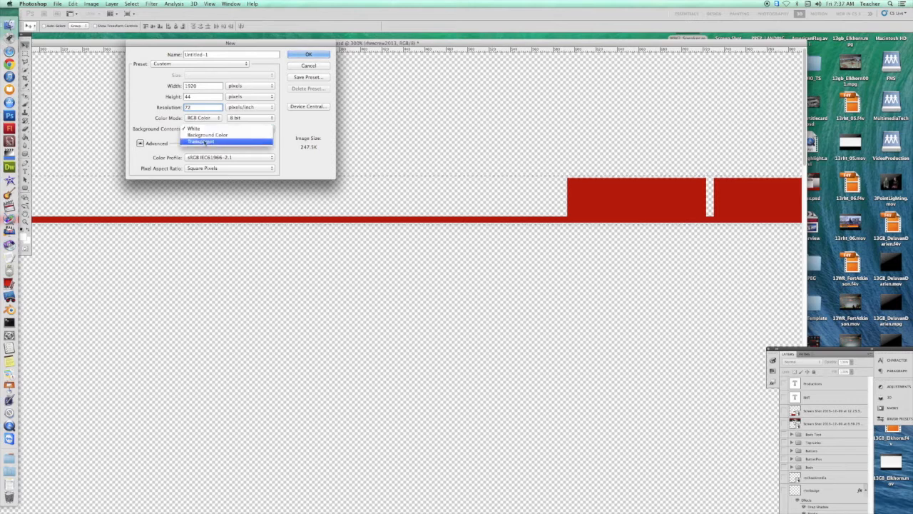
click(202, 142)
click(308, 55)
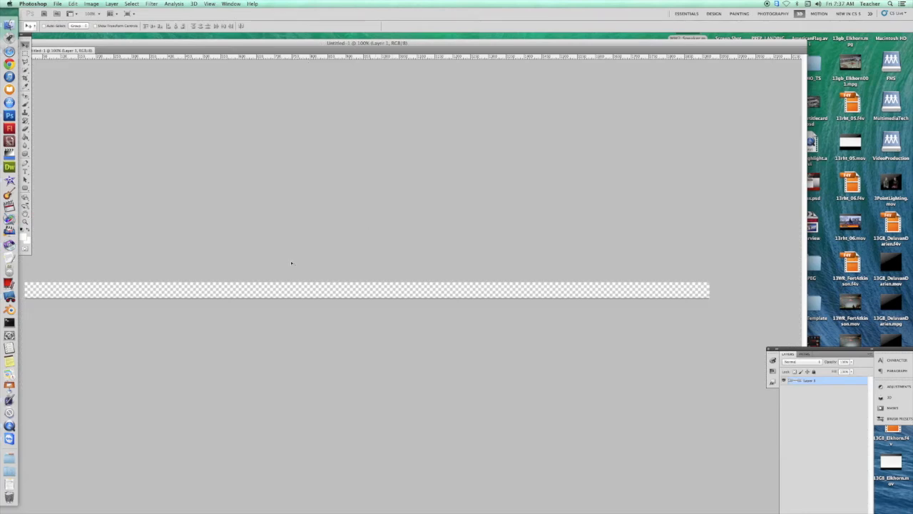
click(74, 3)
click(89, 74)
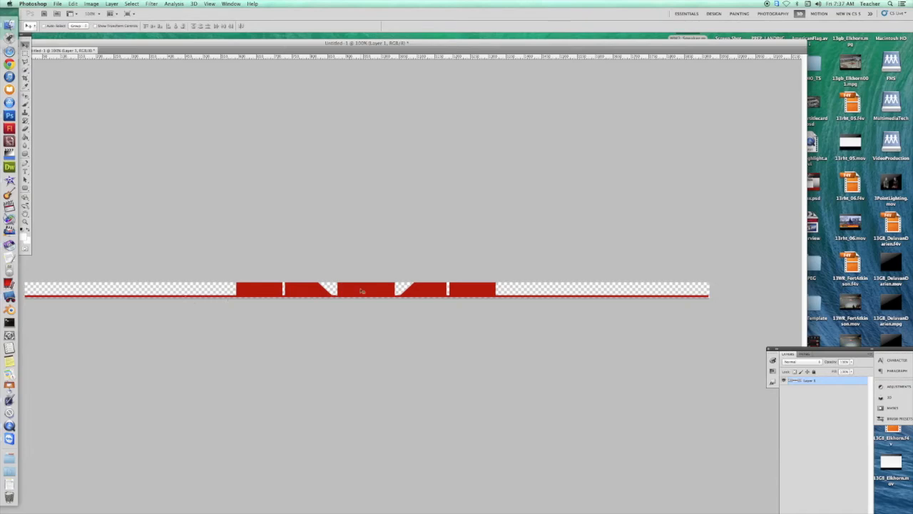
Set up a Save for Web & Devices export of the navigation bar document in PNG-24 format.
click(57, 5)
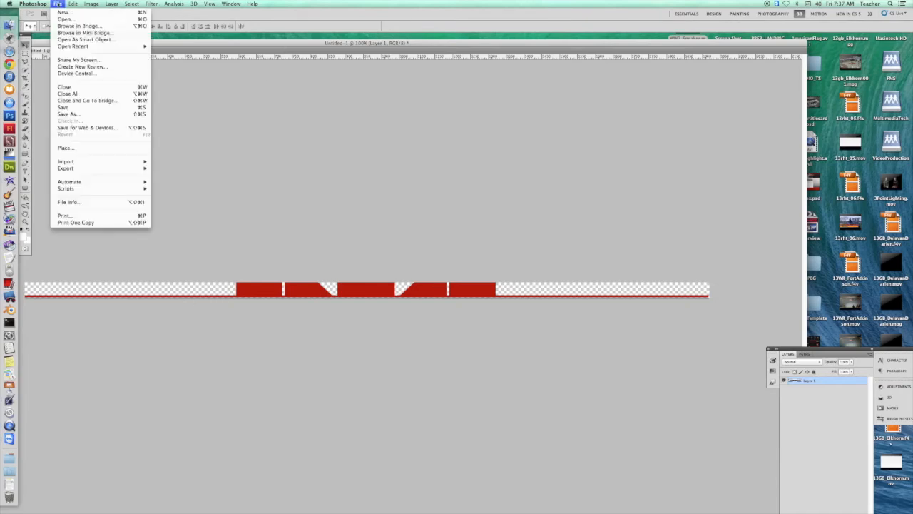
click(84, 127)
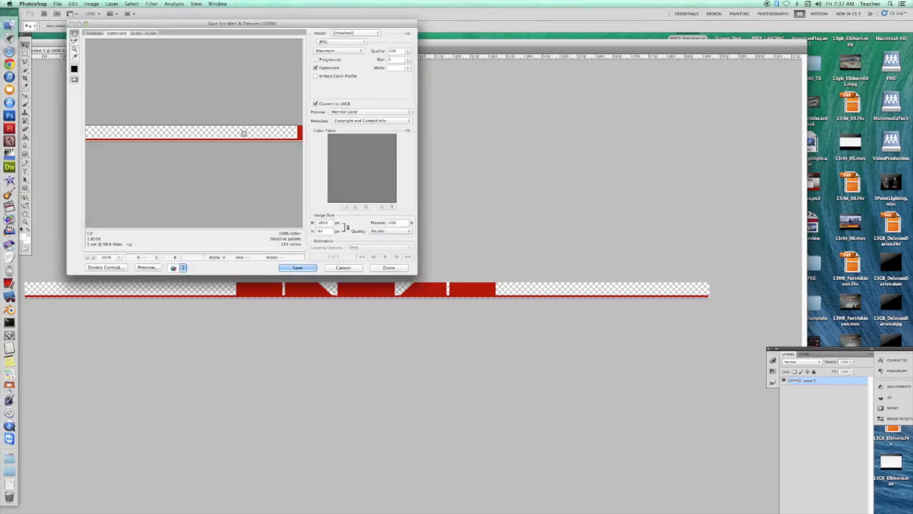
click(333, 44)
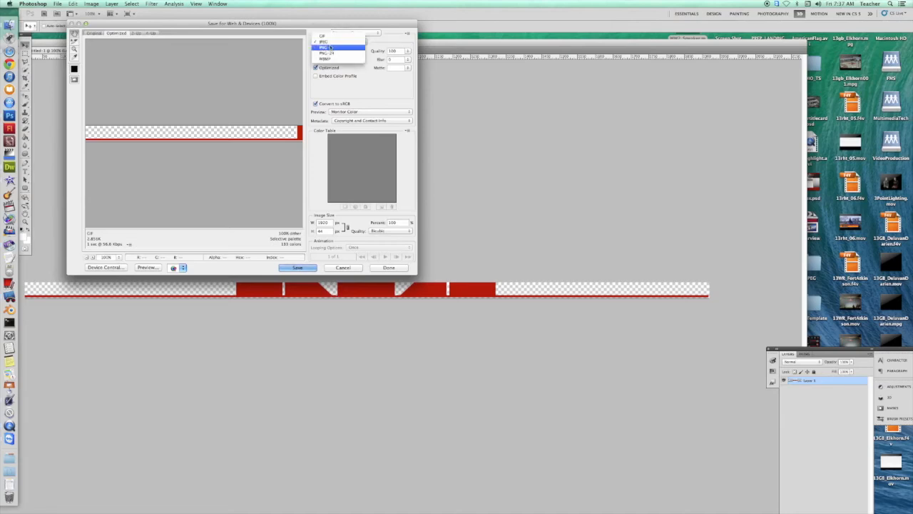
click(327, 53)
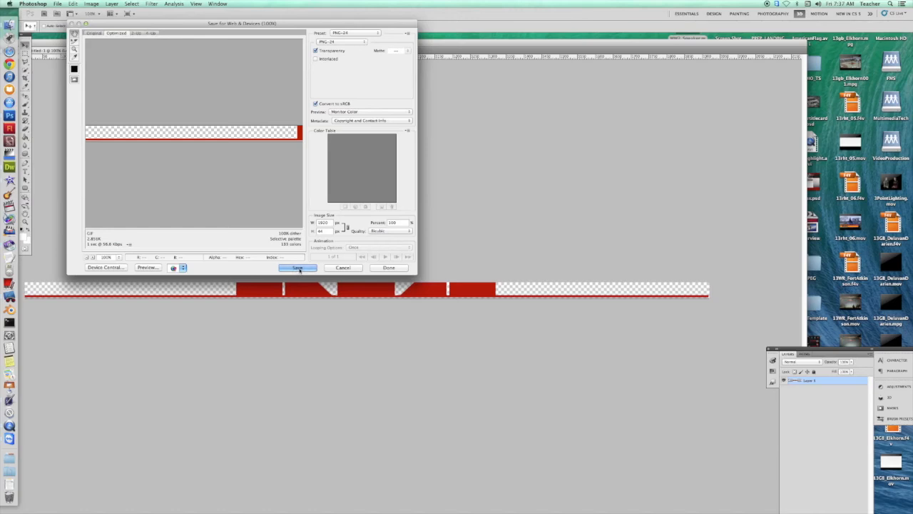
Save the optimized image as navigationbar.png in the WebDesign images folder, and move the document window clear of the tool palette.
click(299, 268)
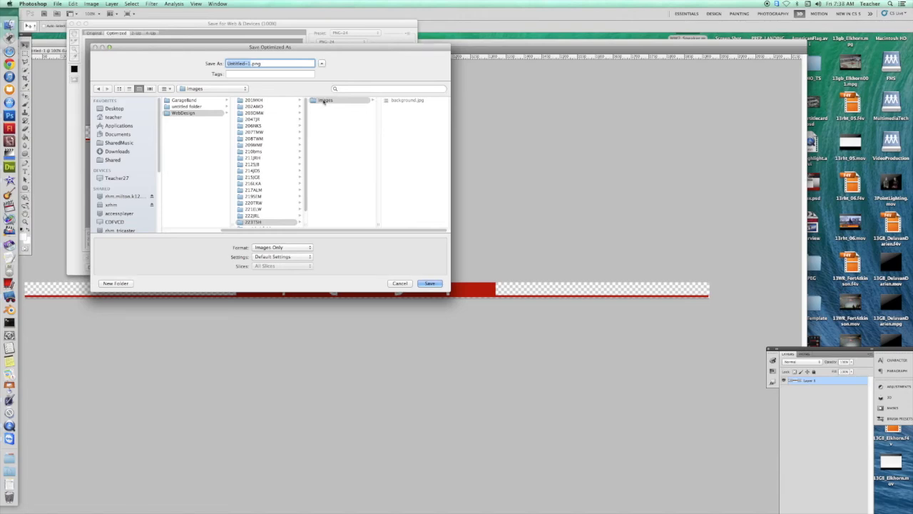
text(navigationbar)
click(430, 283)
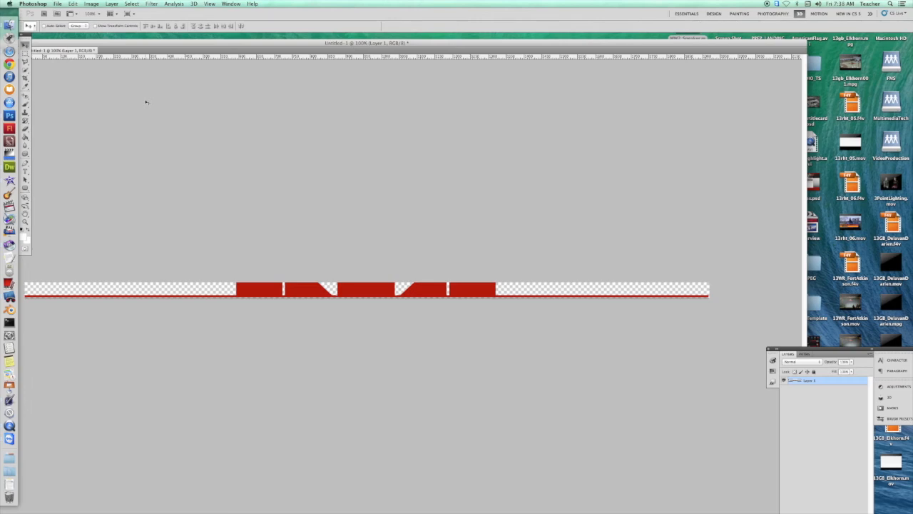
drag(116, 41, 221, 37)
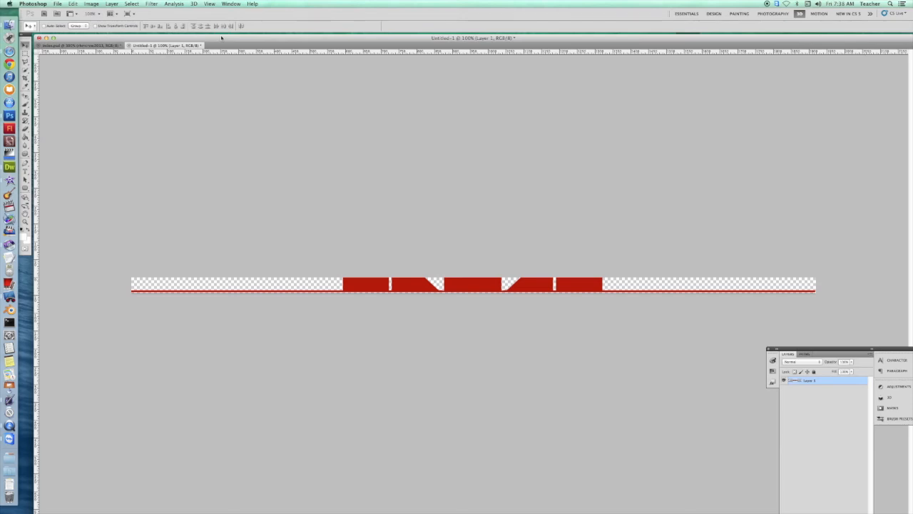